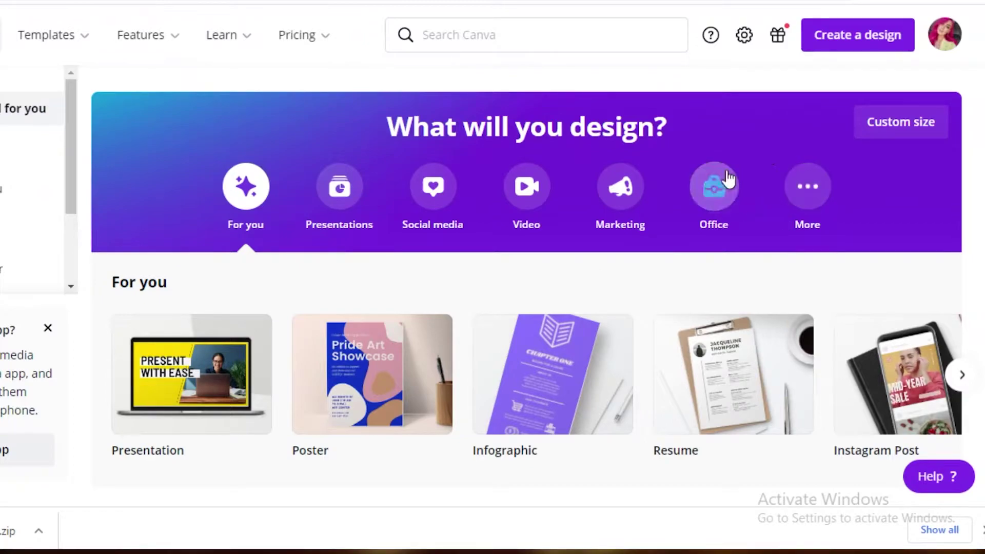
Create a new custom-size design measuring 12.54 × 9.25 in with the proportions locked
left_click(873, 135)
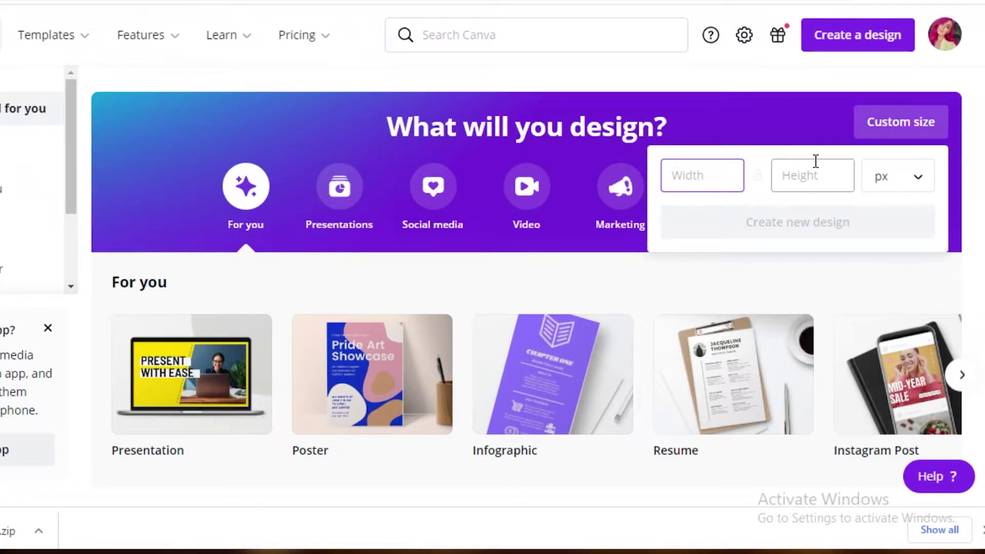
left_click(895, 188)
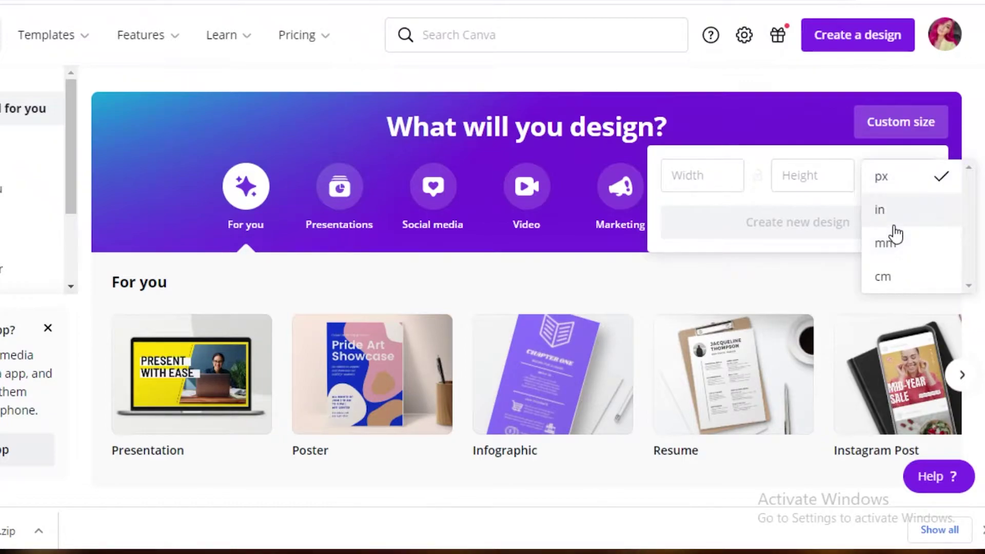
left_click(893, 218)
left_click(885, 186)
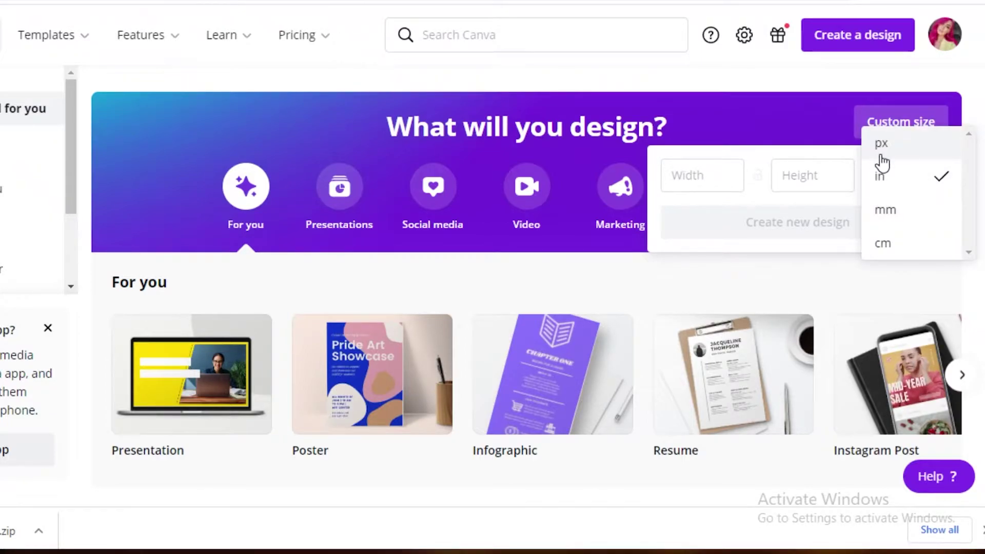
left_click(888, 180)
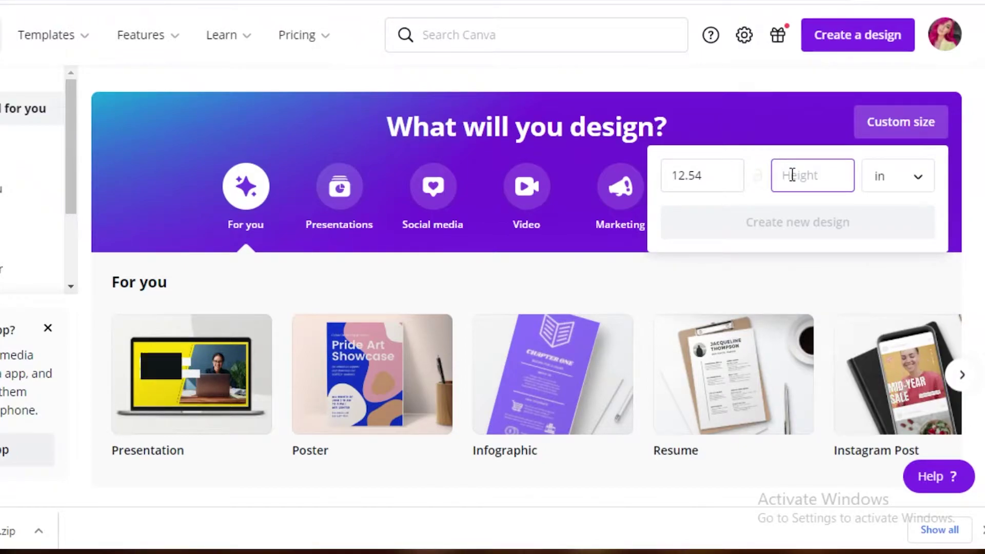
type("9.25")
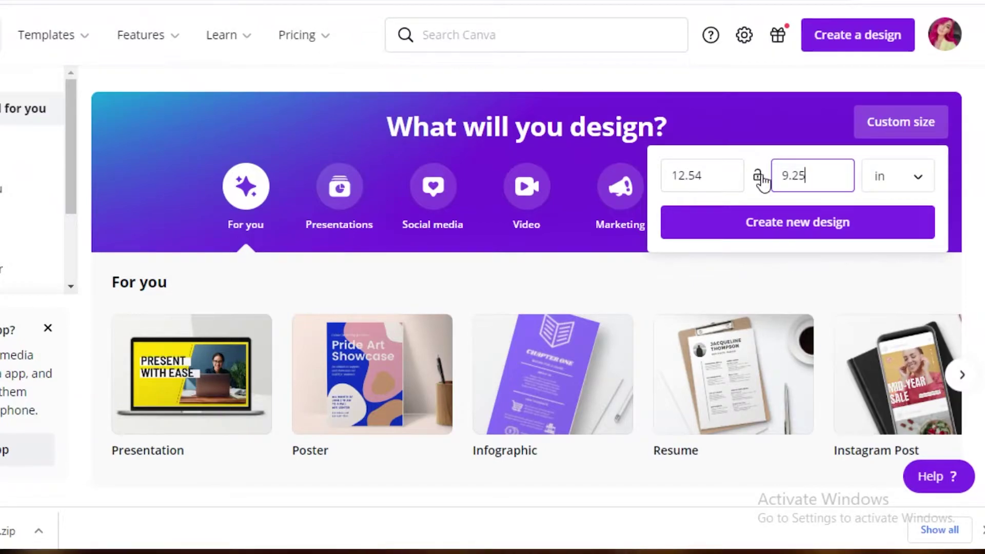
left_click(744, 191)
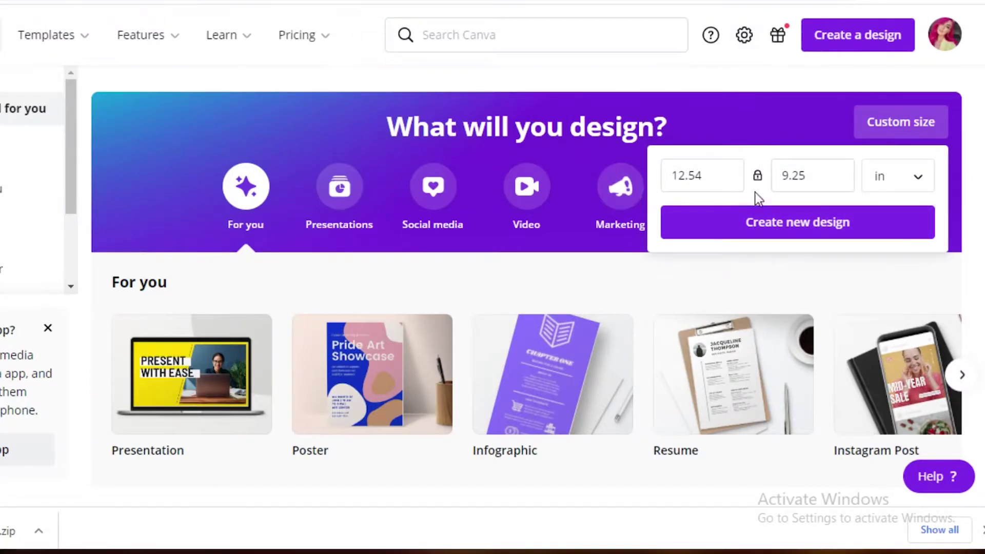
left_click(785, 233)
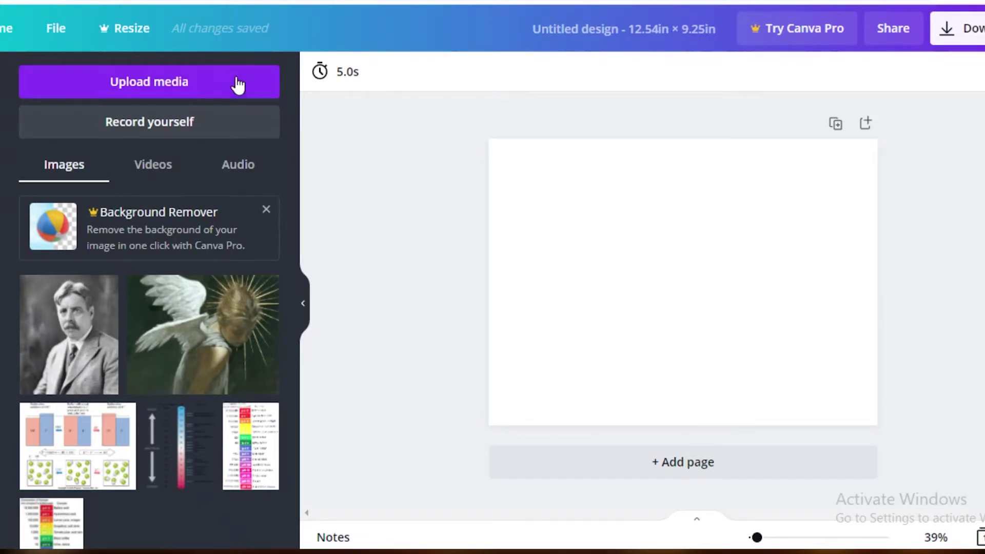
Upload the 6x9_BW_130 cover template image from the BookCover6x9_BW_130 download folder and place it over a pink page background
left_click(147, 87)
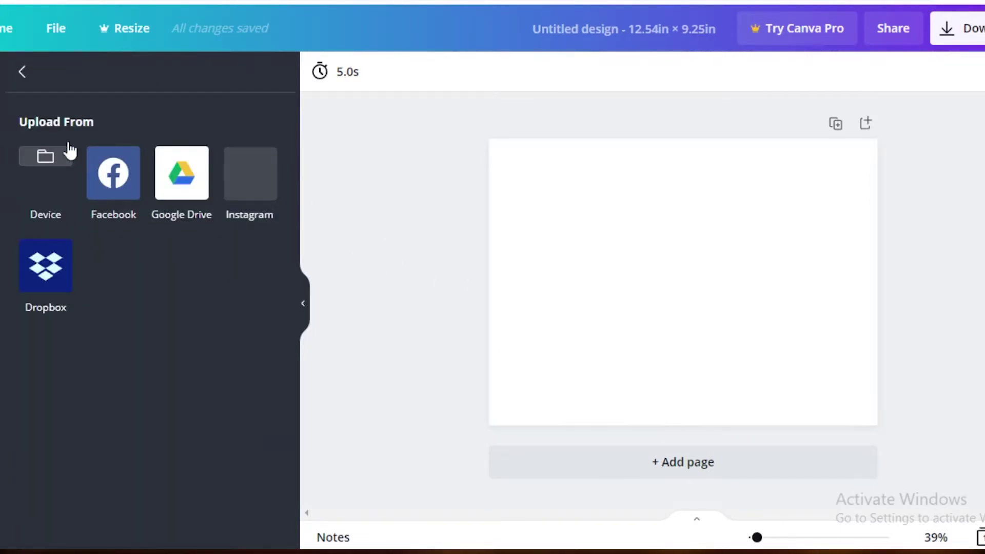
left_click(49, 173)
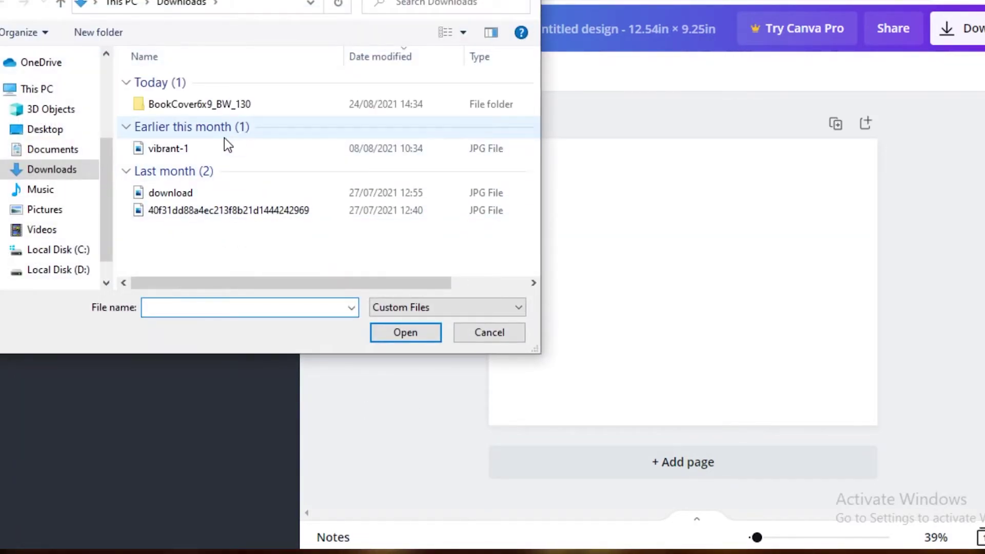
double_click(180, 104)
double_click(165, 82)
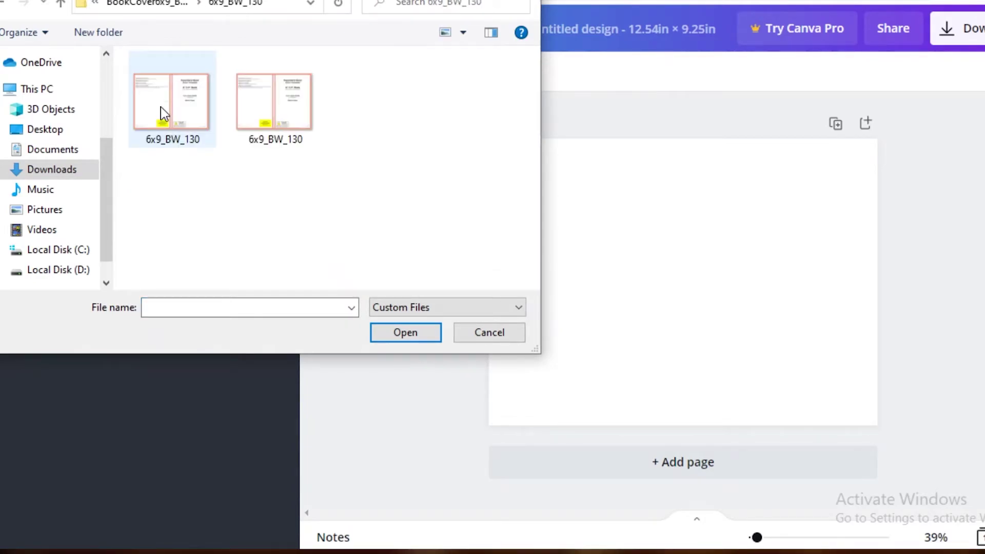
double_click(236, 117)
left_click(758, 176)
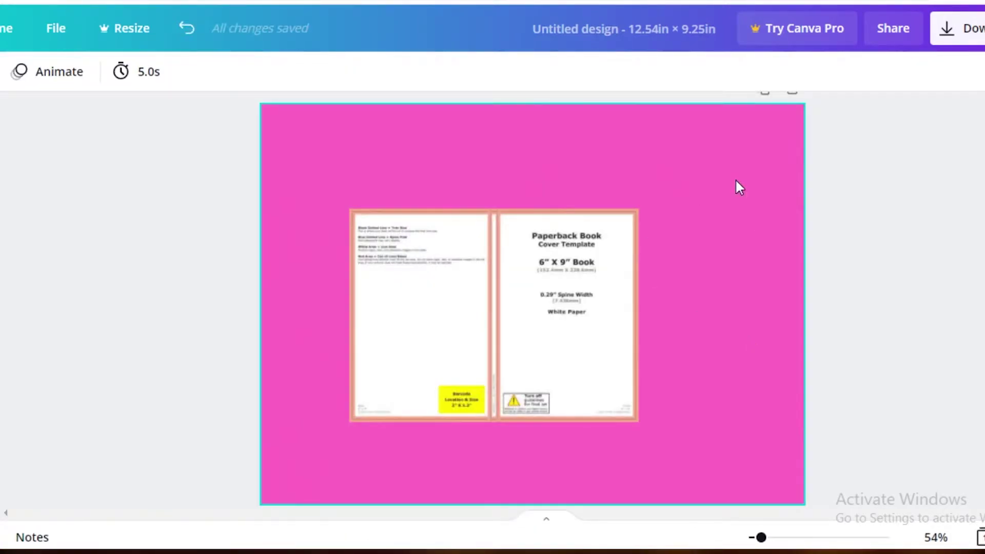
Enlarge the cover template image and align its corners with the page so it fills the whole design
left_click_drag(504, 263, 495, 216)
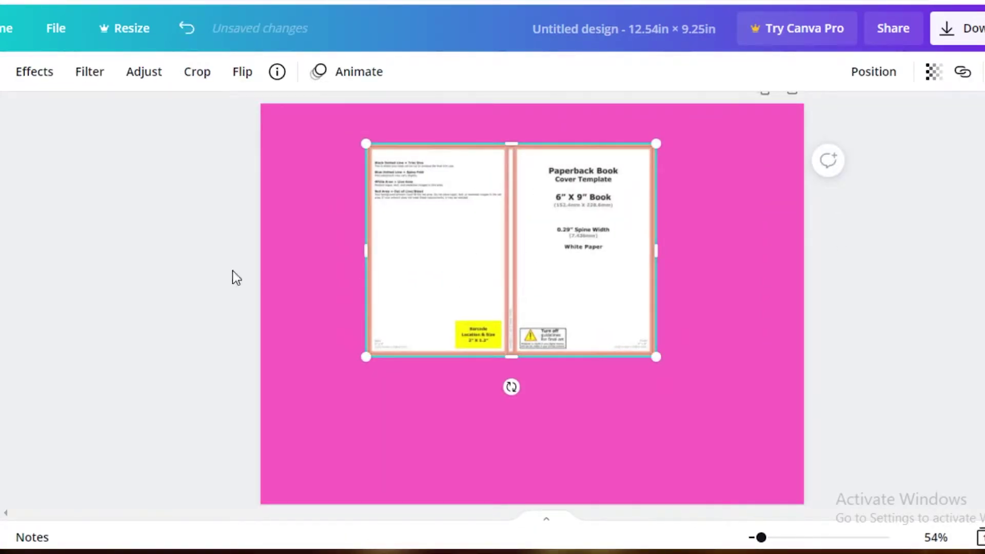
left_click_drag(509, 251, 511, 281)
left_click_drag(684, 190, 805, 105)
left_click_drag(674, 196, 682, 196)
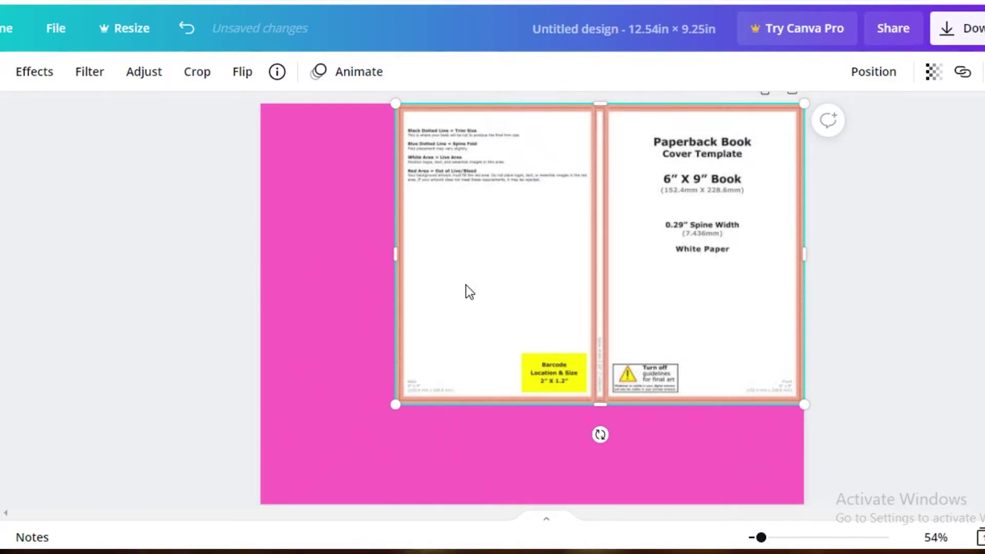
left_click_drag(377, 427, 279, 532)
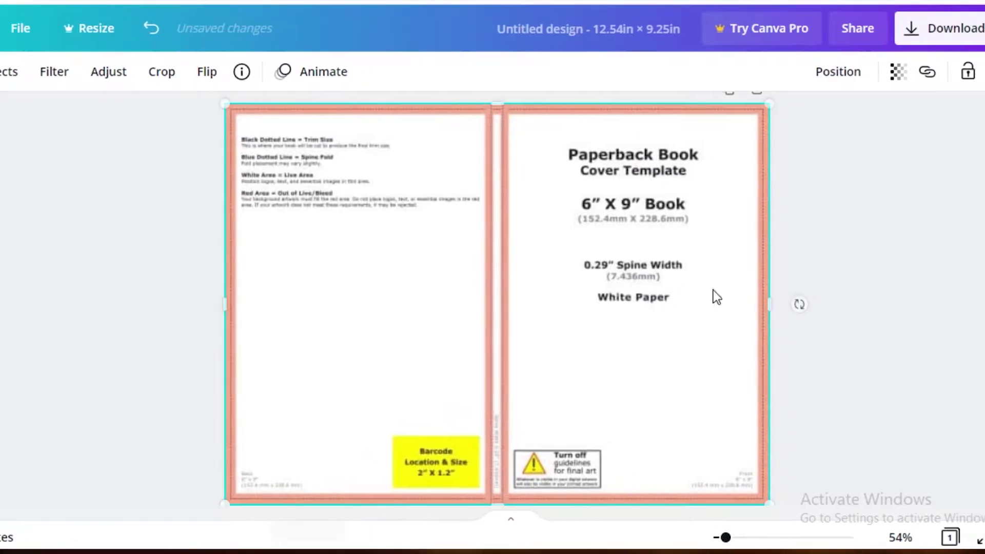
scroll(816, 296, "down", 2)
scroll(493, 457, "up", 2)
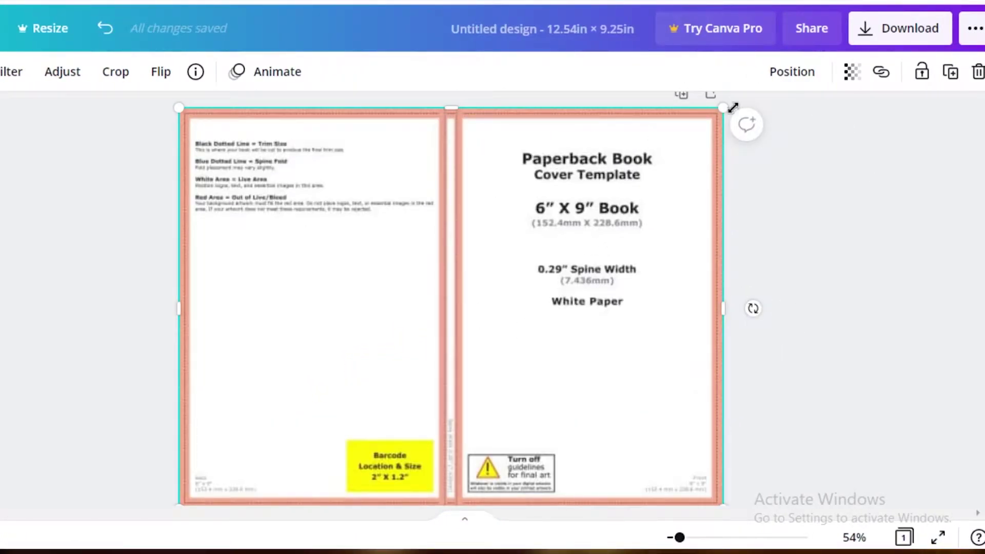
Set the cover template image as the page background and lock it
left_click(117, 280)
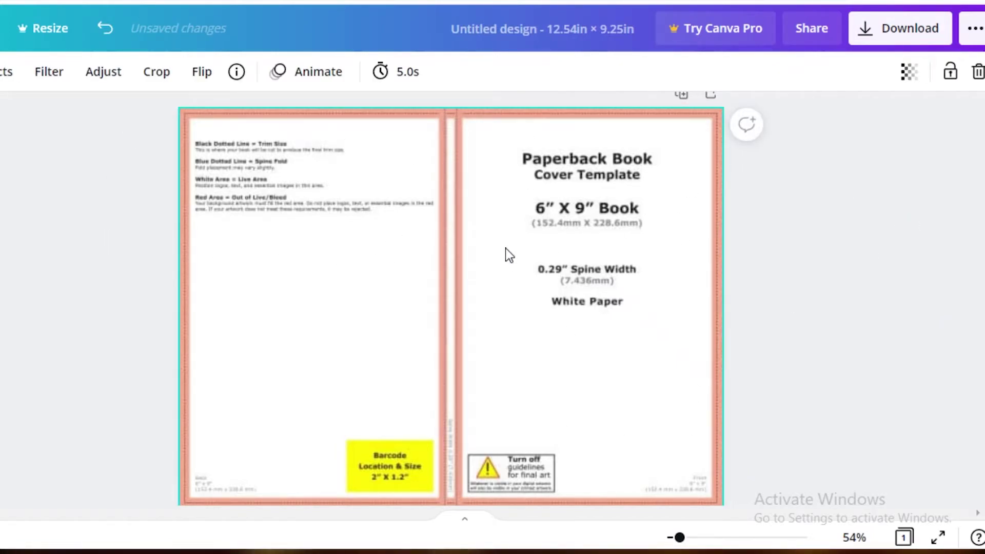
left_click(949, 72)
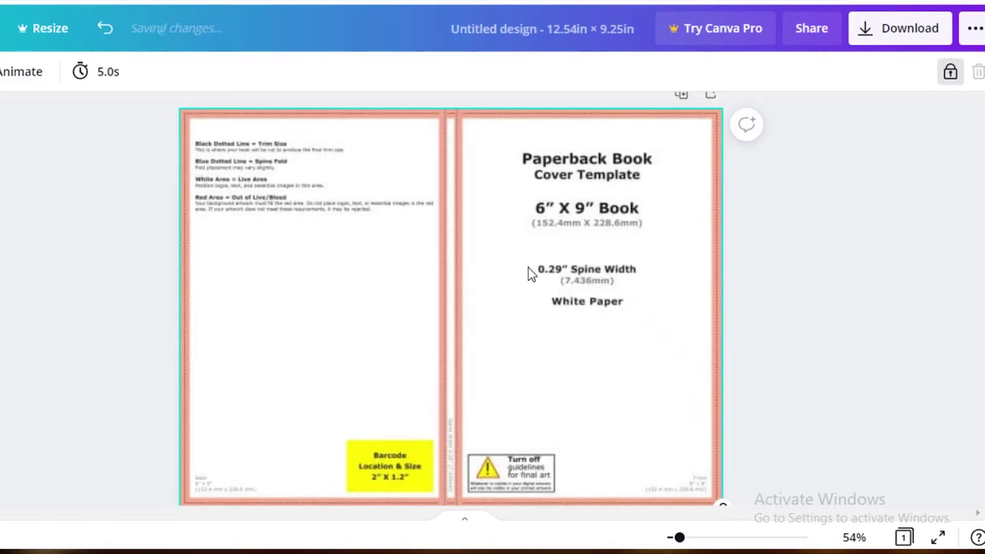
left_click(882, 315)
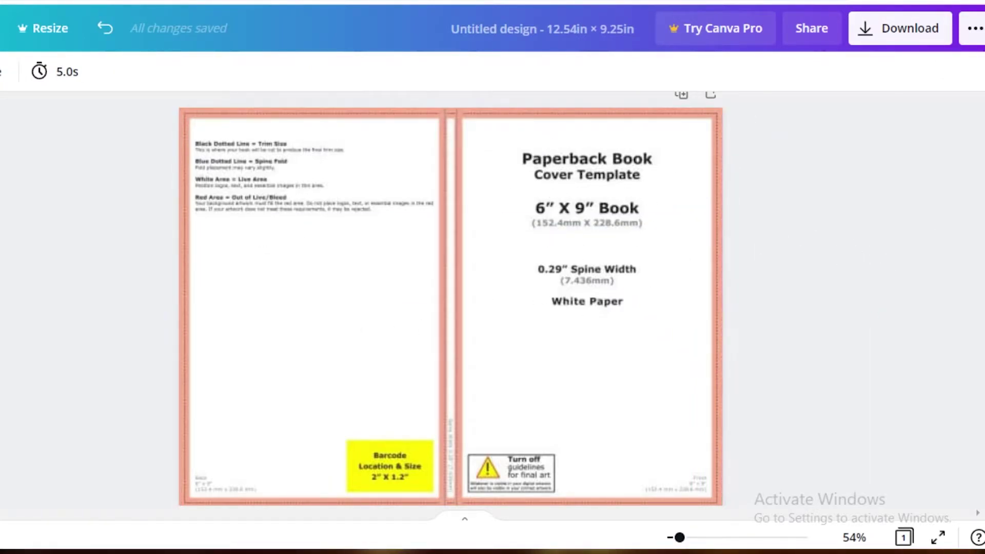
Unlock the cover template background and set its transparency to 40
scroll(718, 197, "up", 1)
left_click(714, 135)
left_click(950, 72)
left_click(908, 74)
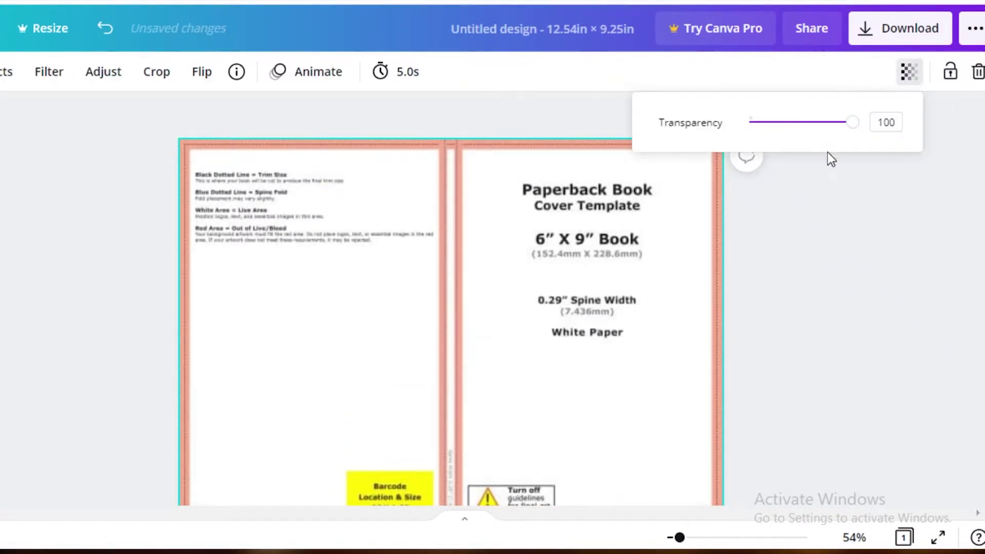
left_click_drag(839, 134, 784, 130)
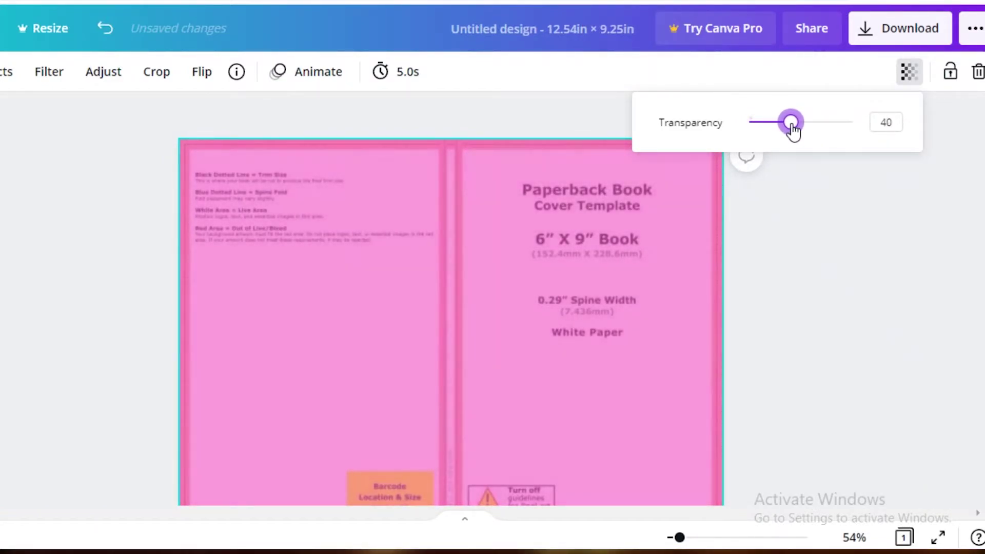
Lock the semi-transparent cover template in place again
scroll(748, 261, "down", 3)
scroll(497, 283, "up", 2)
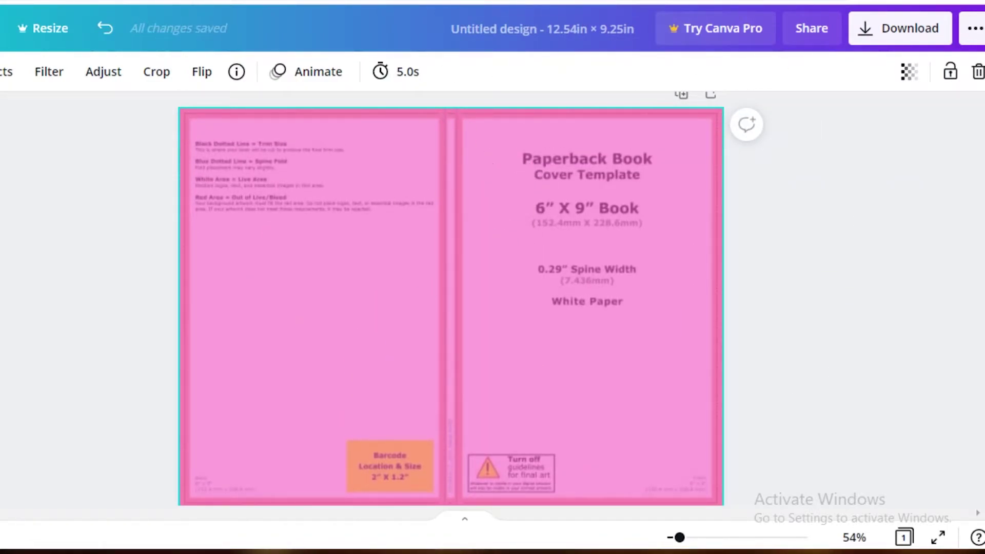
left_click(950, 76)
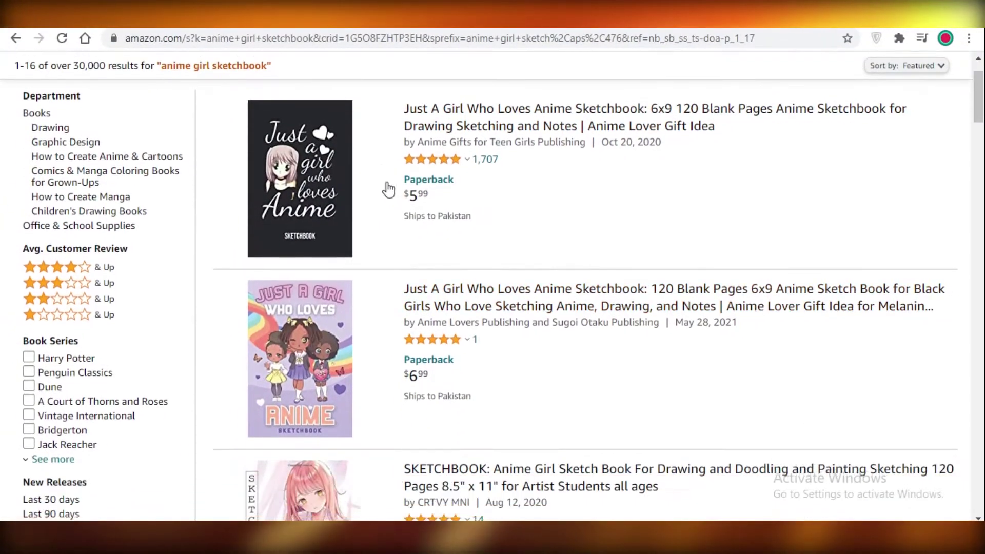
Switch to the Amazon results for "anime girl sketchbook" and examine the cover designs of the listed sketchbooks
scroll(388, 190, "down", 5)
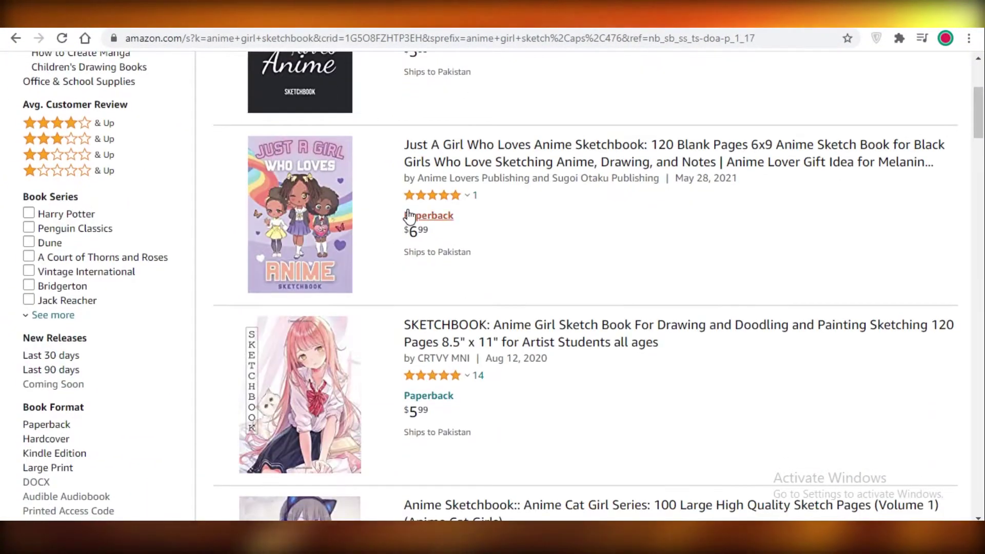
scroll(169, 242, "down", 7)
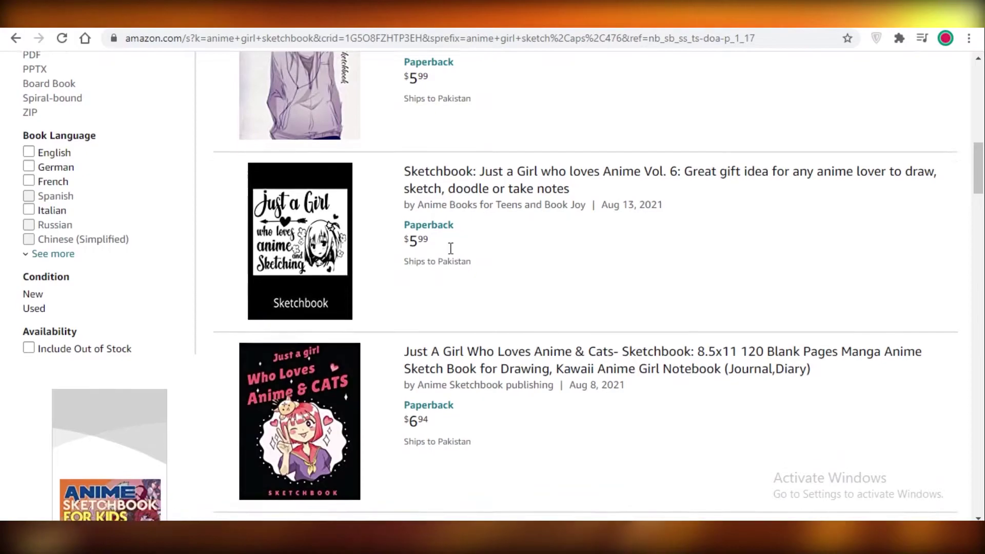
scroll(457, 248, "down", 4)
scroll(376, 116, "up", 2)
scroll(352, 226, "up", 1)
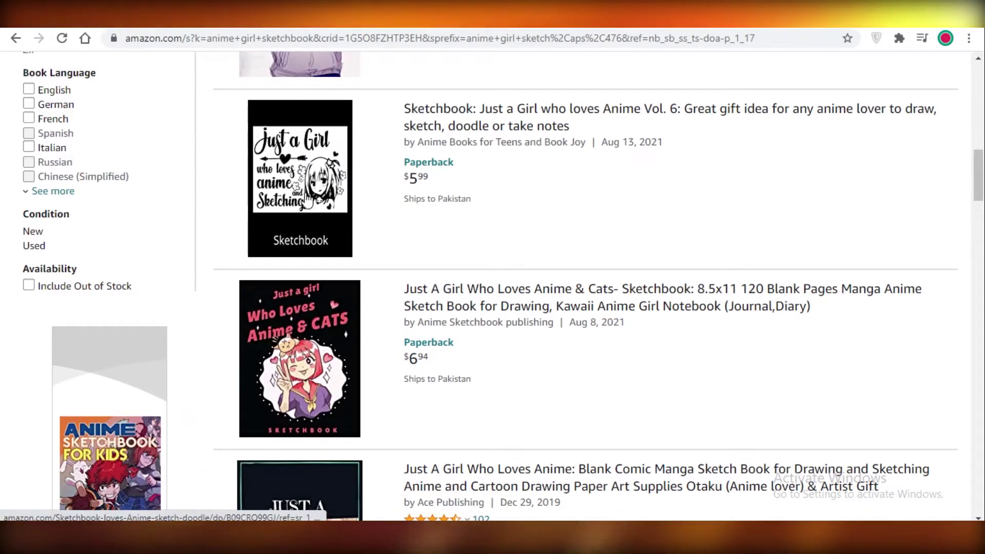
scroll(314, 169, "down", 1)
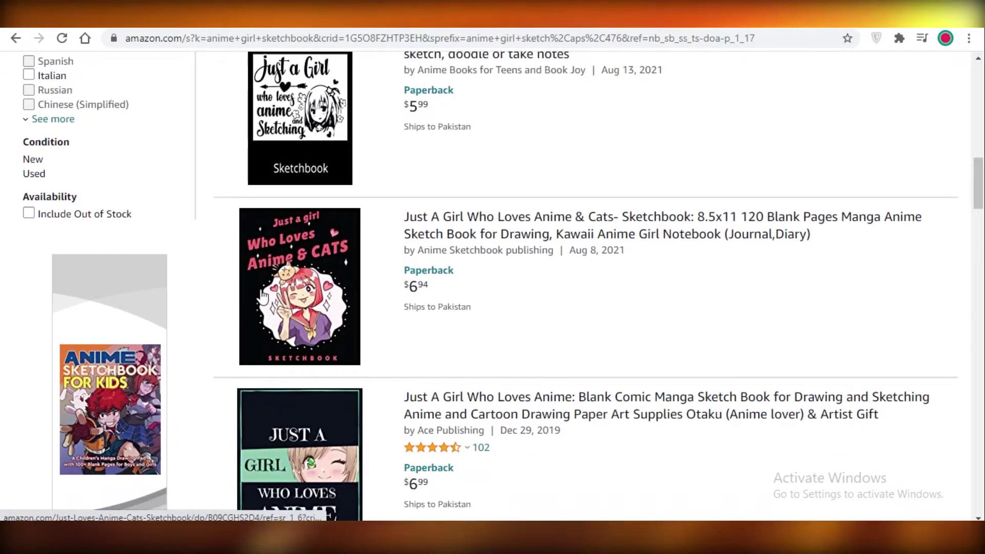
scroll(278, 254, "down", 3)
scroll(277, 254, "down", 5)
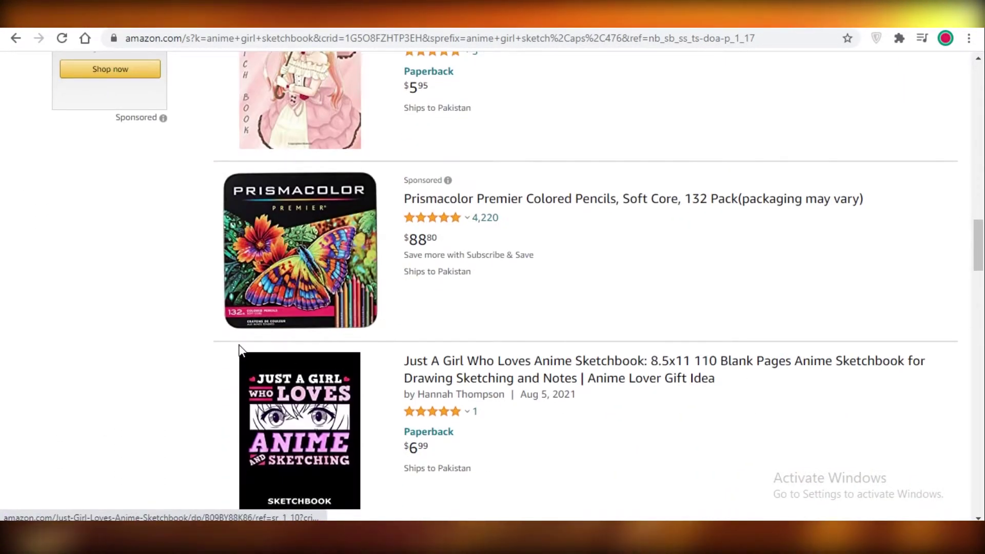
scroll(240, 347, "down", 4)
scroll(178, 296, "down", 3)
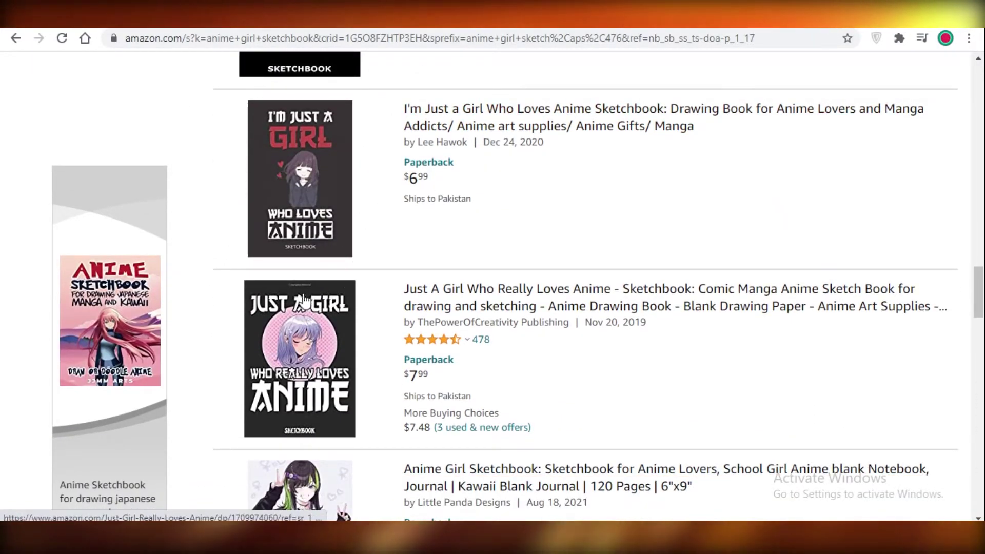
scroll(301, 255, "down", 1)
scroll(277, 221, "down", 3)
scroll(246, 205, "up", 5)
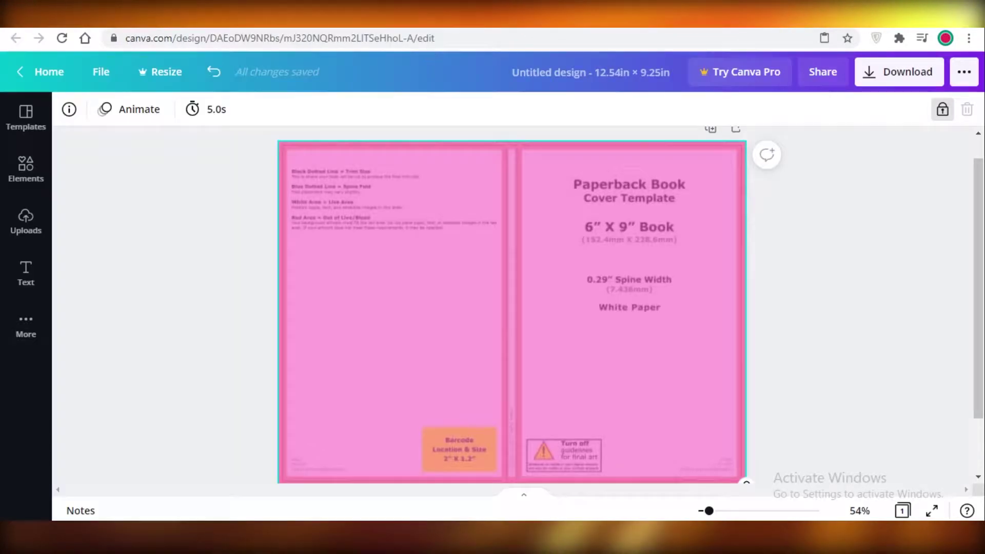
Switch back to the Canva cover design, browse its elements library and search it for "pink"
scroll(599, 301, "down", 1)
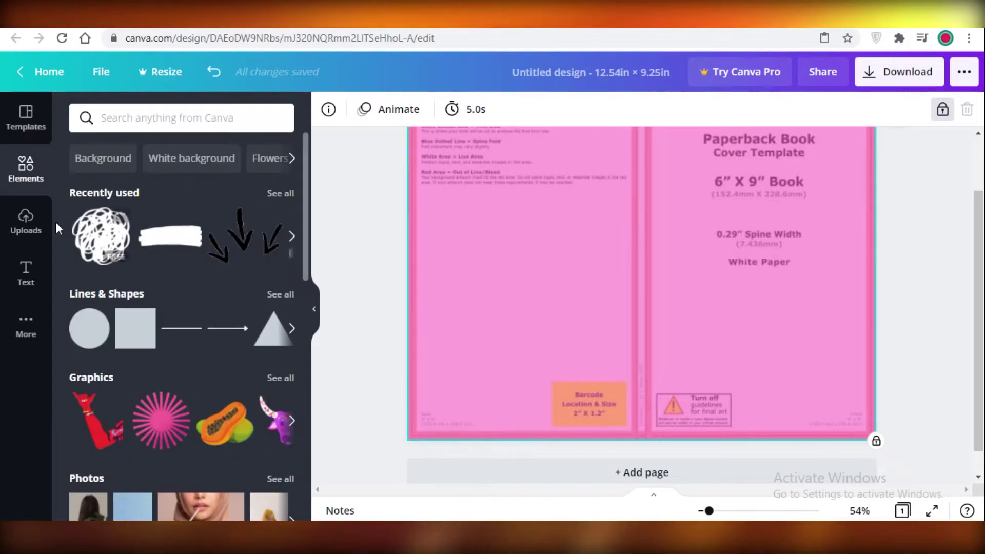
scroll(233, 297, "down", 10)
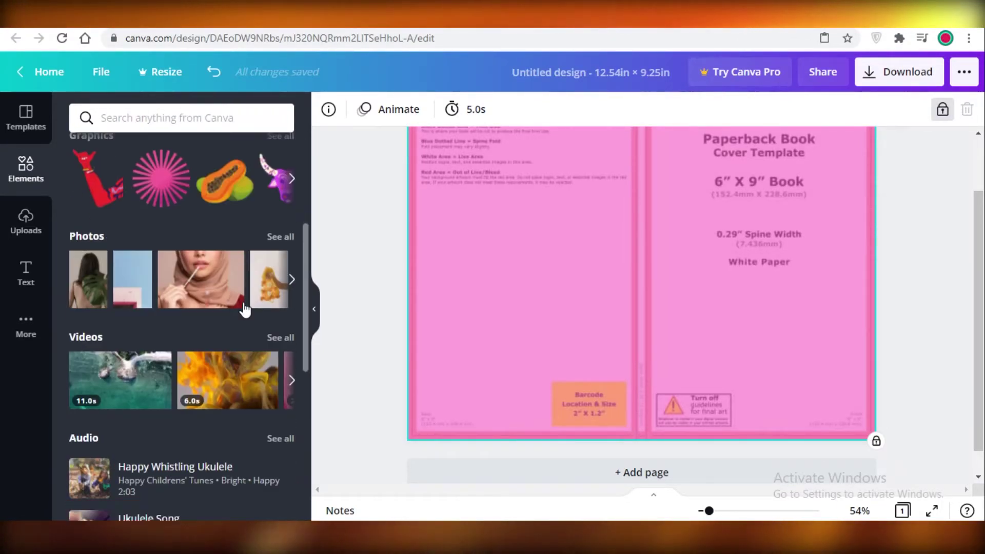
scroll(233, 297, "up", 10)
left_click(154, 118)
type("pink")
key("Return")
Search the elements library for "black" and add the solid black square to the cover
left_click(153, 116)
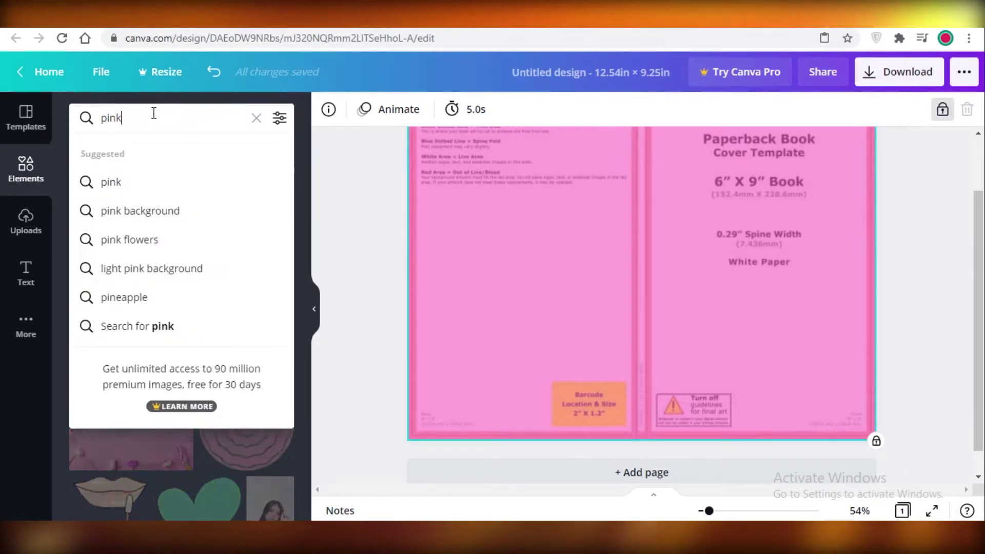
type("black")
key("Return")
scroll(147, 208, "down", 5)
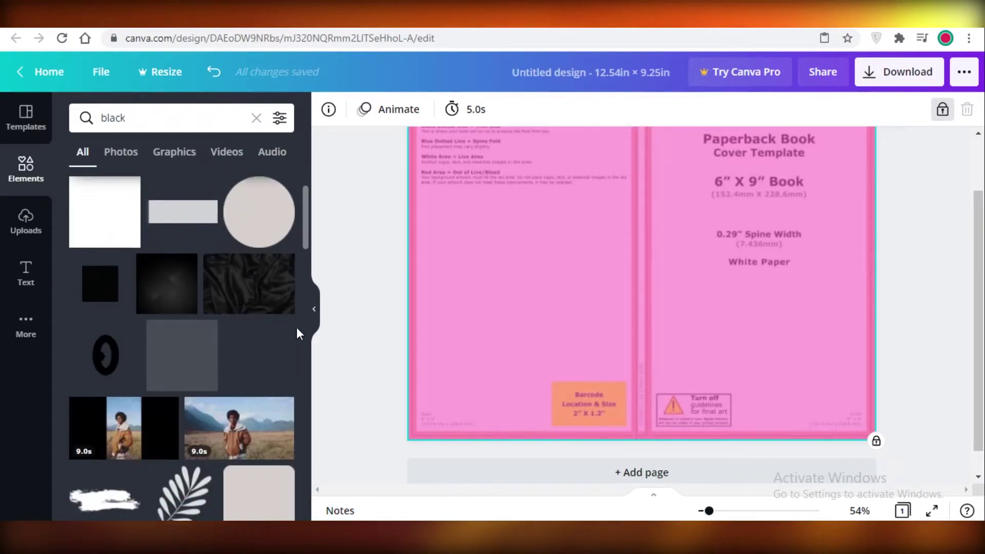
scroll(148, 208, "up", 2)
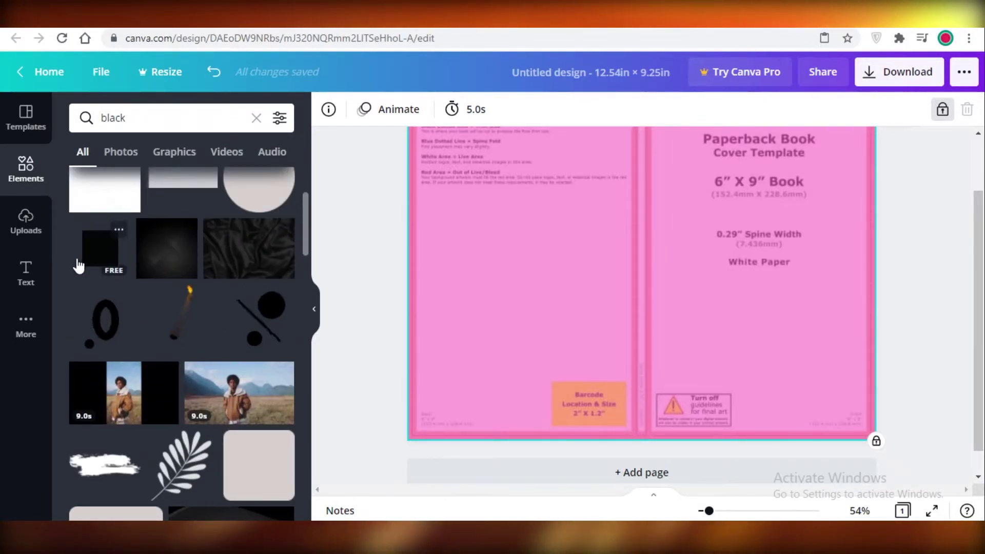
scroll(89, 263, "up", 3)
left_click(93, 397)
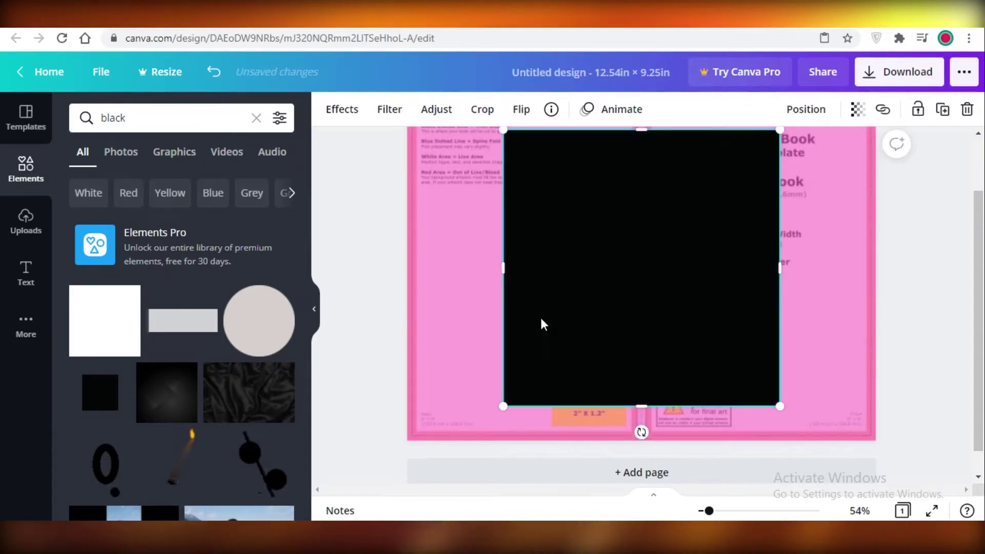
Delete the black square from the cover
left_click_drag(695, 197, 534, 306)
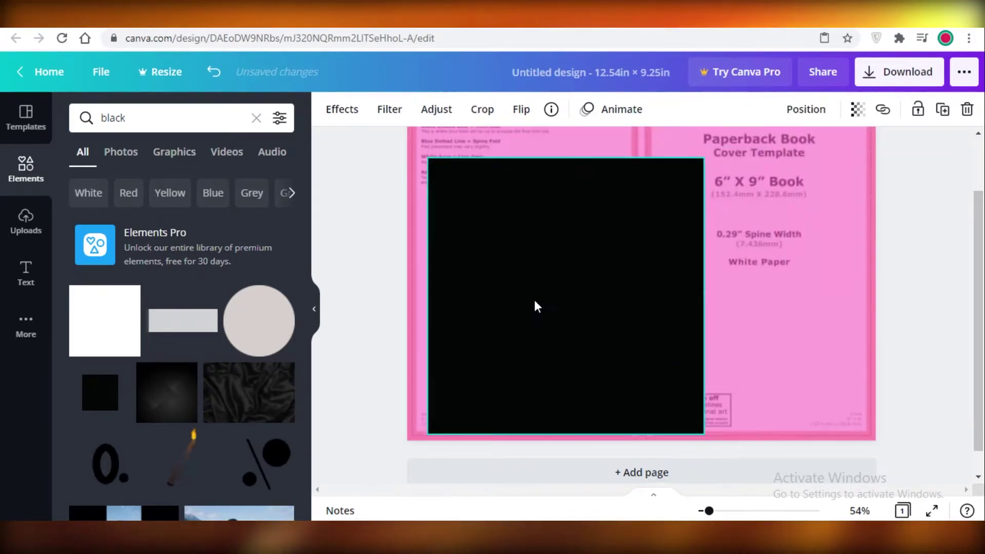
right_click(534, 306)
left_click(554, 293)
scroll(705, 151, "up", 3)
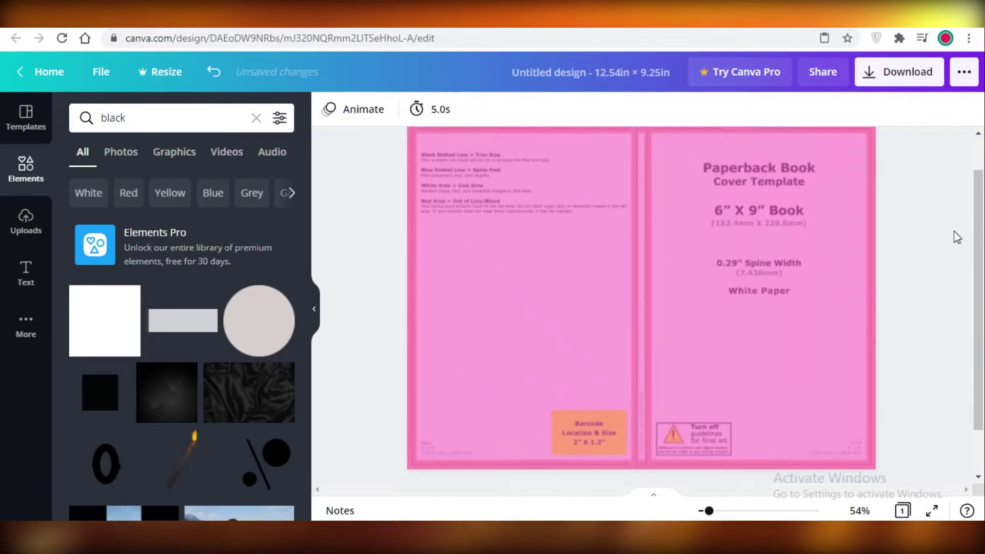
scroll(475, 319, "down", 3)
scroll(855, 268, "up", 3)
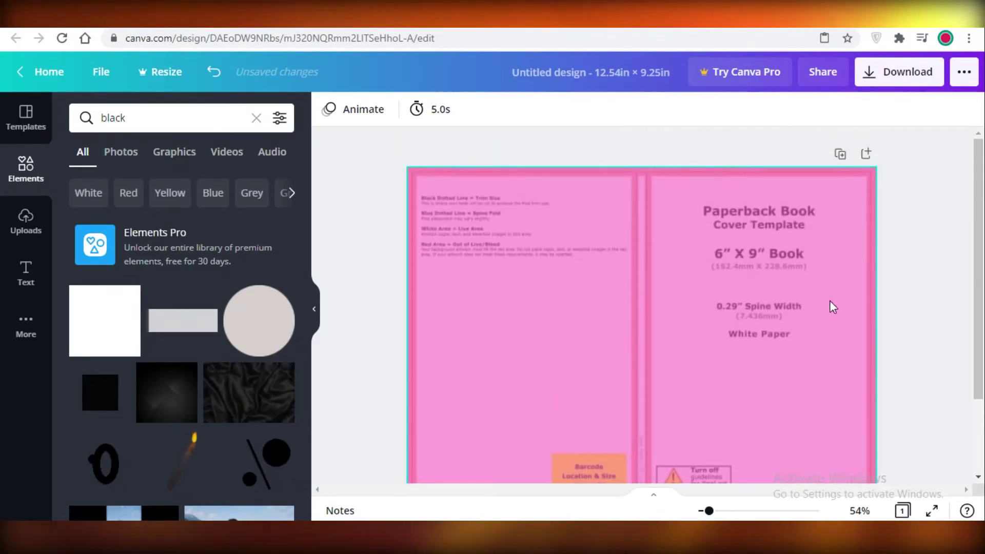
scroll(688, 197, "down", 2)
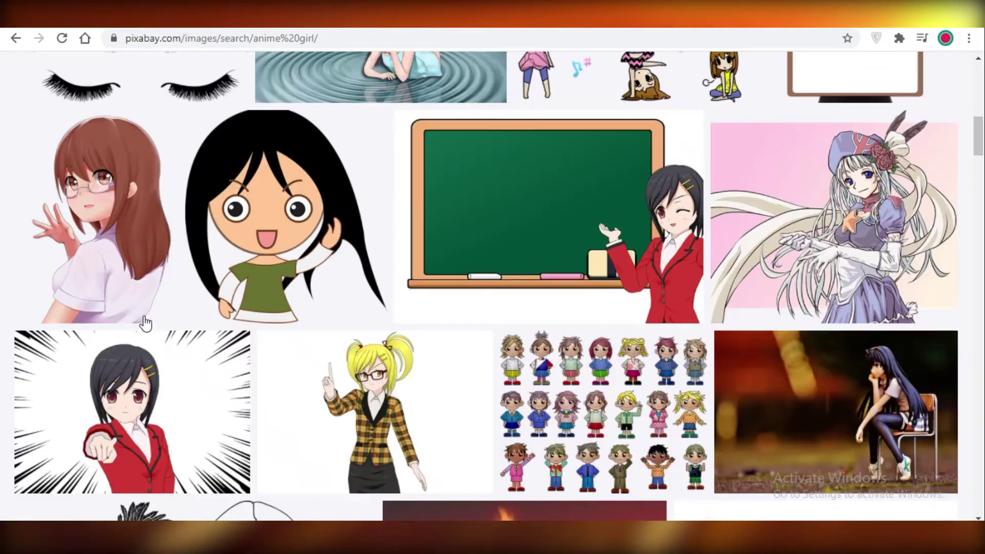
Browse the Pixabay image results for "anime girl" and open the illustration of the pink-haired girl in a pink dress
scroll(145, 323, "up", 10)
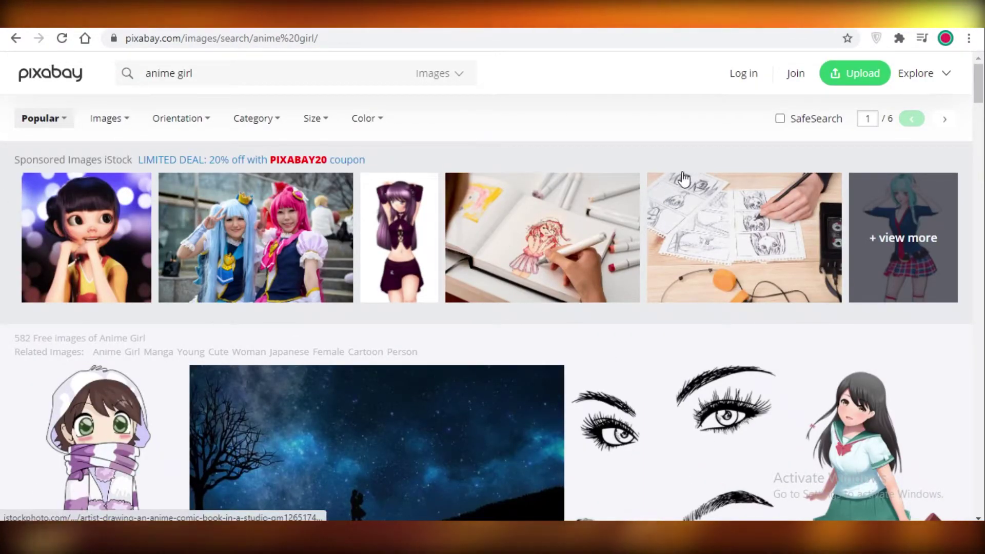
scroll(785, 241, "down", 10)
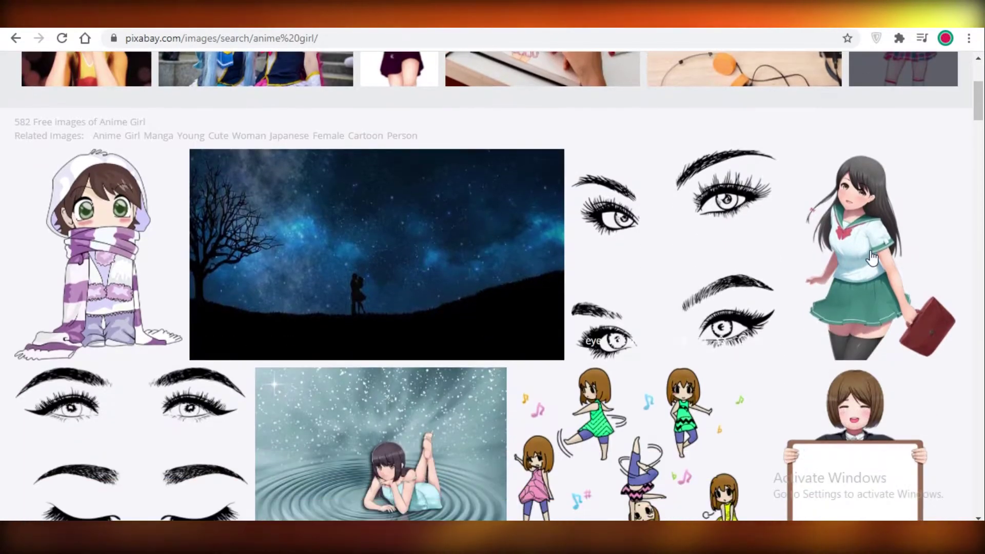
scroll(492, 257, "up", 10)
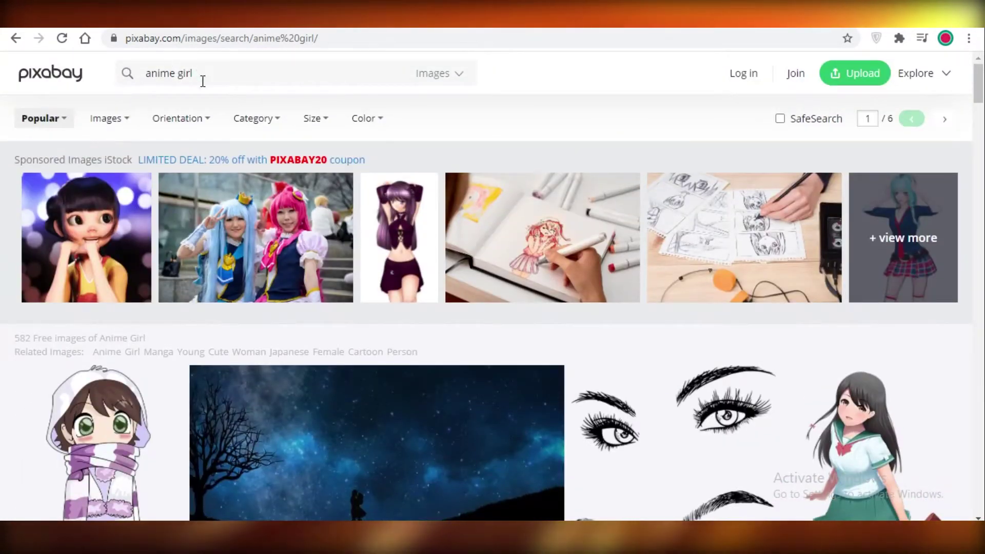
scroll(290, 157, "down", 15)
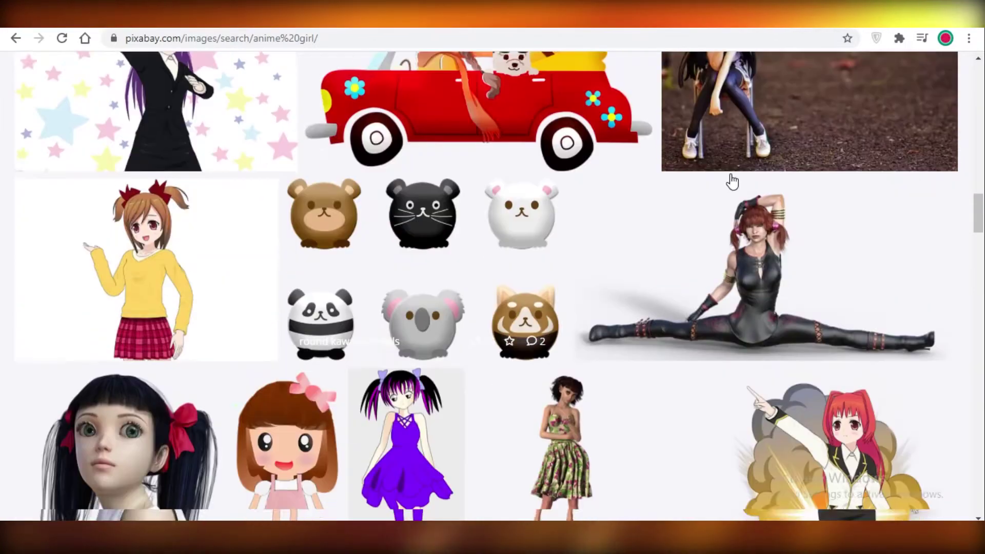
scroll(508, 230, "down", 10)
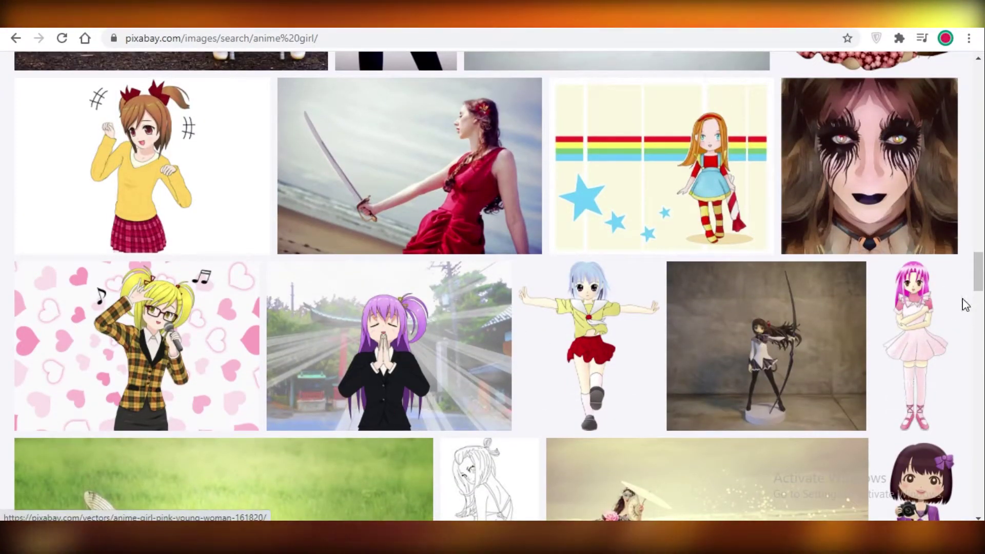
left_click(890, 321)
scroll(890, 320, "down", 3)
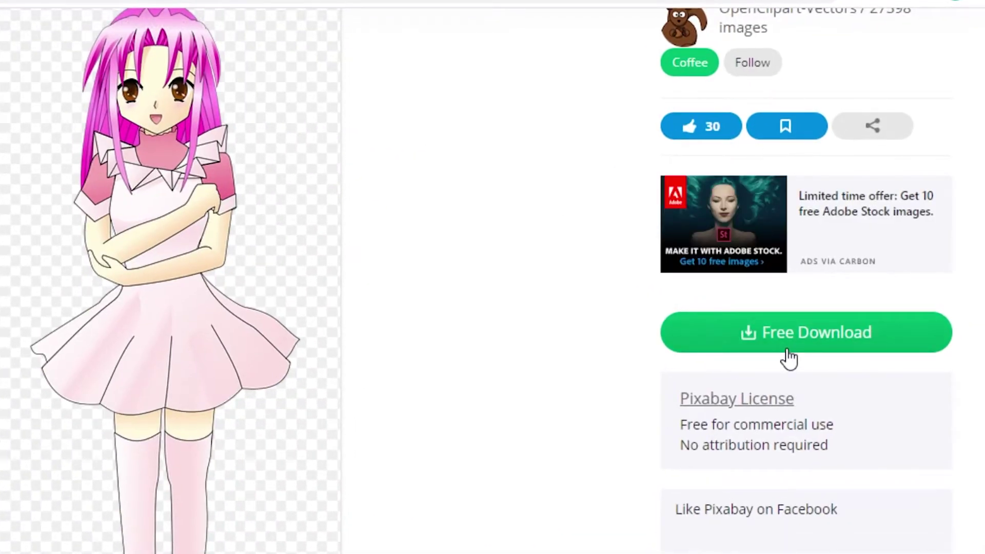
Download the pink-haired girl illustration as a 640×1280 PNG
left_click(836, 364)
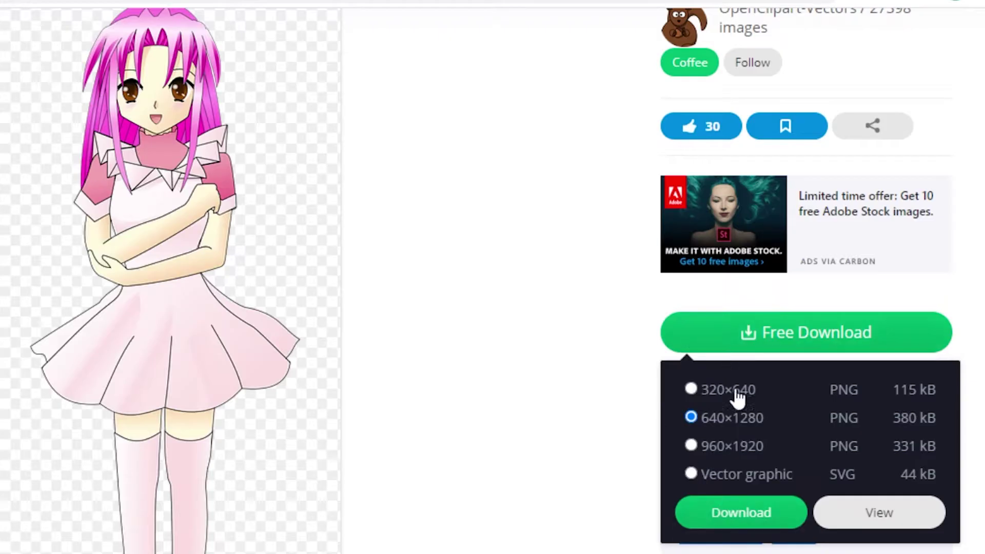
left_click(741, 513)
left_click(253, 420)
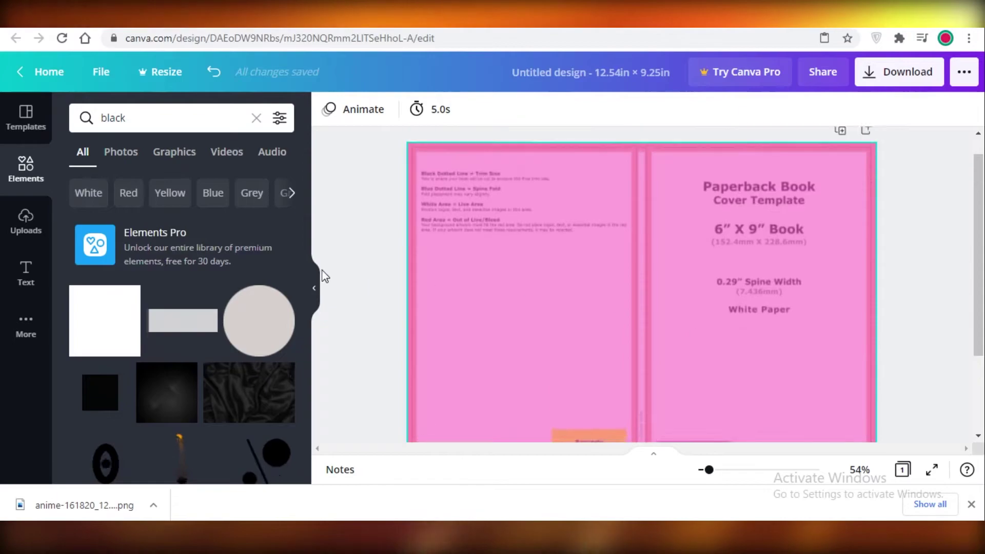
Switch back to the Canva cover design and upload the downloaded anime girl PNG from the device
left_click(314, 288)
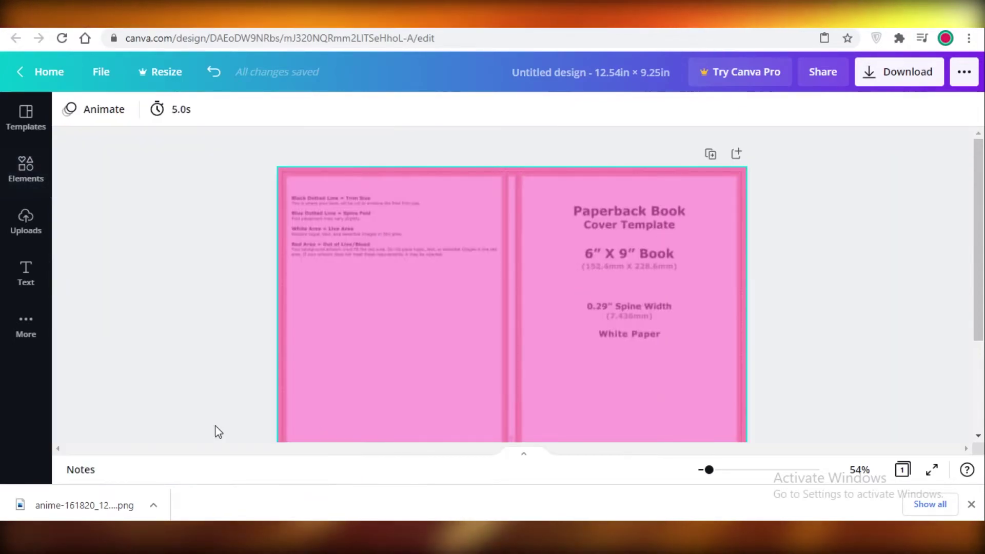
left_click(25, 224)
left_click(156, 116)
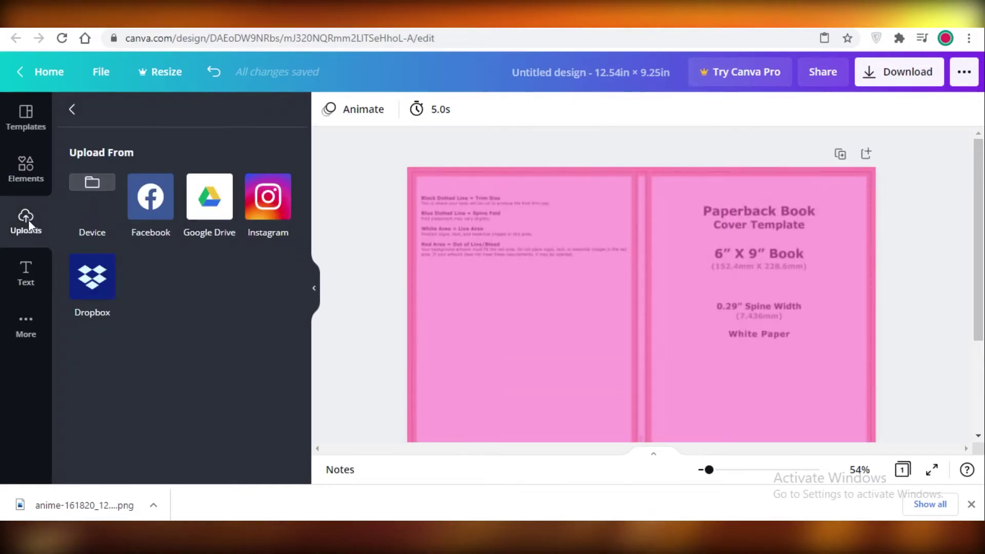
left_click(92, 182)
left_click(402, 334)
Place the uploaded anime girl on the front cover, beside the right margin of its lower half
scroll(620, 302, "down", 2)
left_click_drag(811, 346, 797, 259)
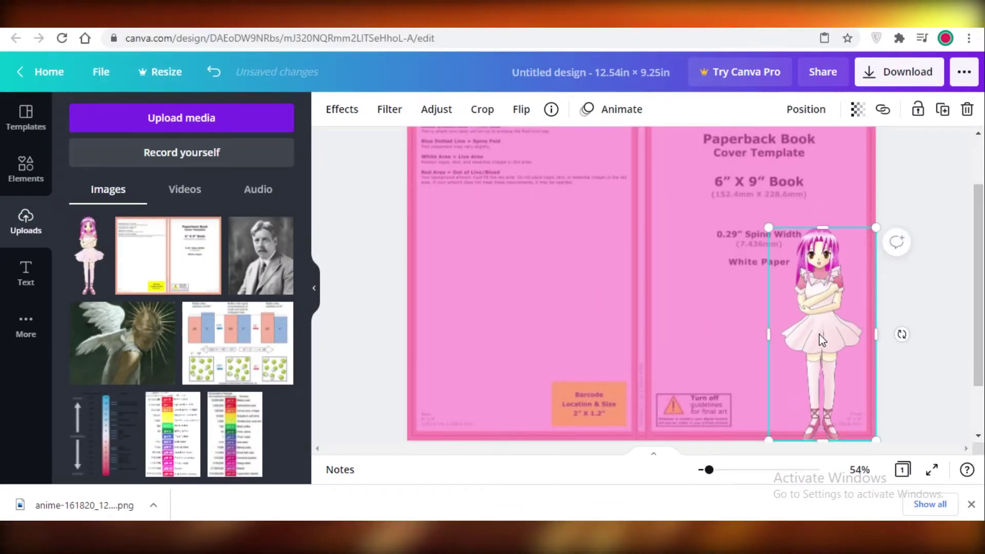
left_click_drag(822, 339, 787, 304)
scroll(800, 300, "up", 2)
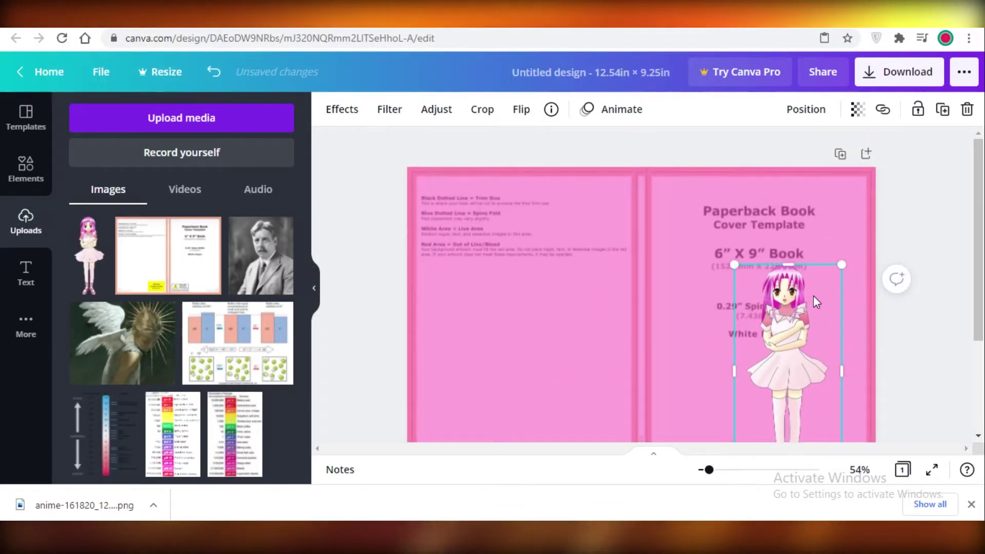
scroll(810, 291, "down", 1)
scroll(611, 231, "up", 1)
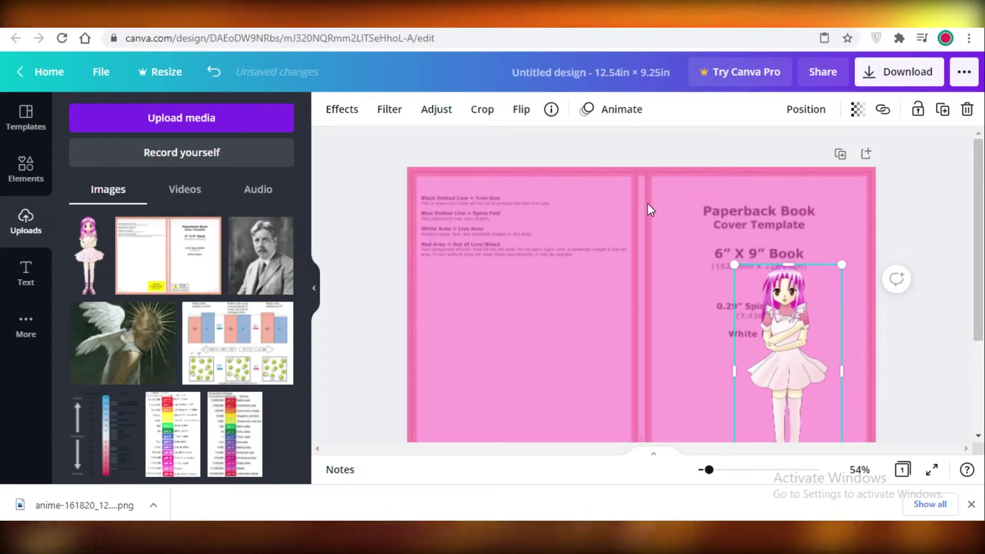
left_click_drag(794, 352, 820, 358)
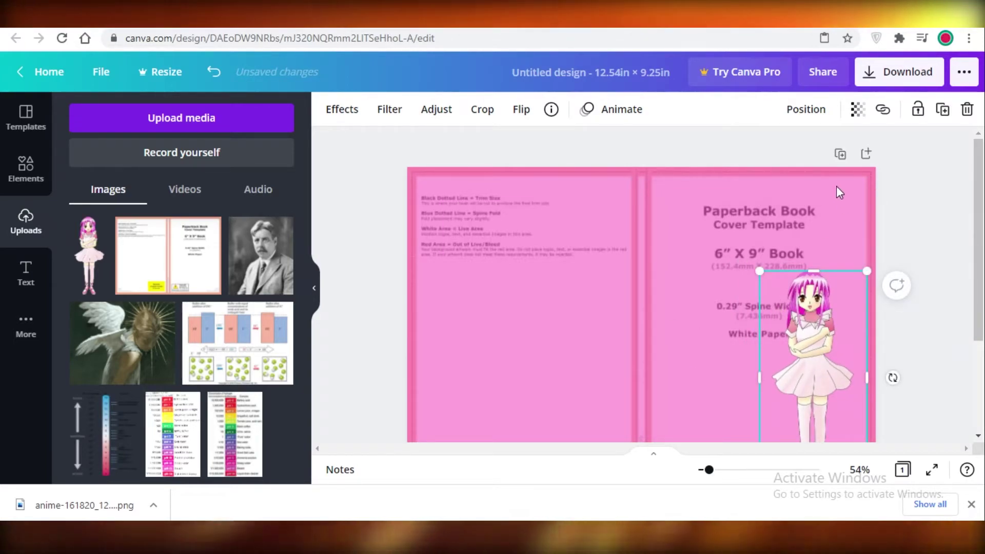
Shrink the anime girl to about two thirds of its size and move it into the front cover's lower right corner
scroll(746, 200, "down", 2)
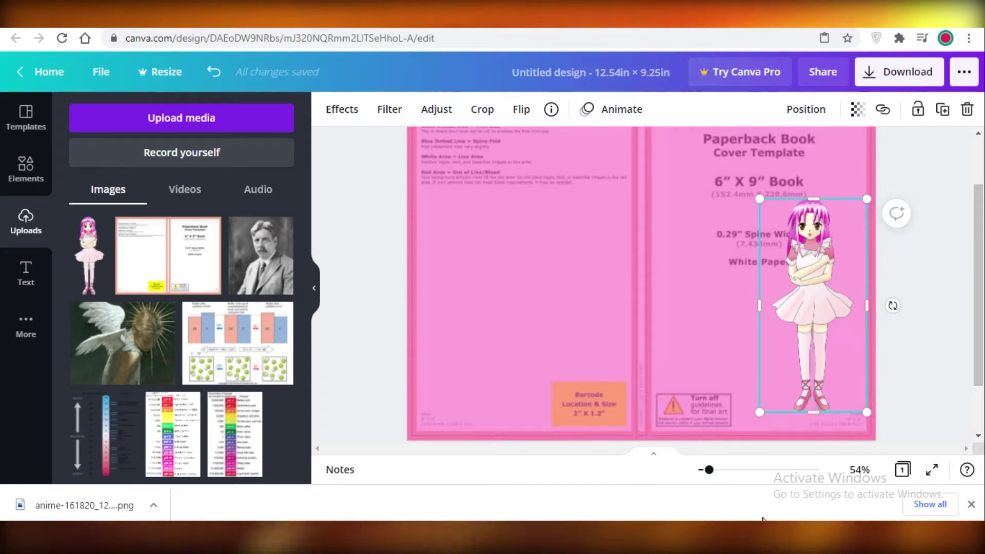
left_click_drag(760, 412, 794, 343)
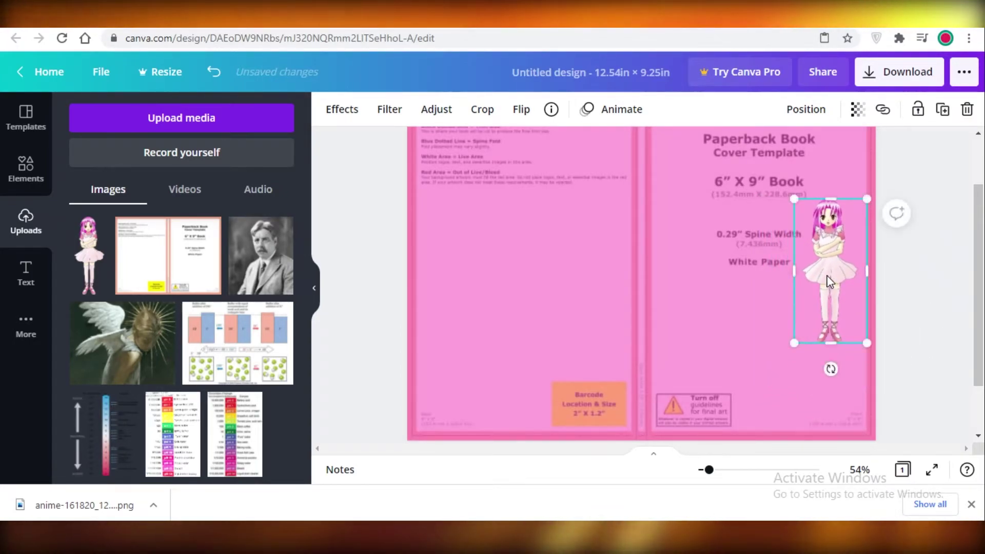
left_click(316, 300)
left_click_drag(709, 470, 709, 469)
left_click_drag(703, 267, 710, 363)
scroll(700, 303, "up", 2)
scroll(707, 300, "down", 2)
scroll(827, 302, "up", 3)
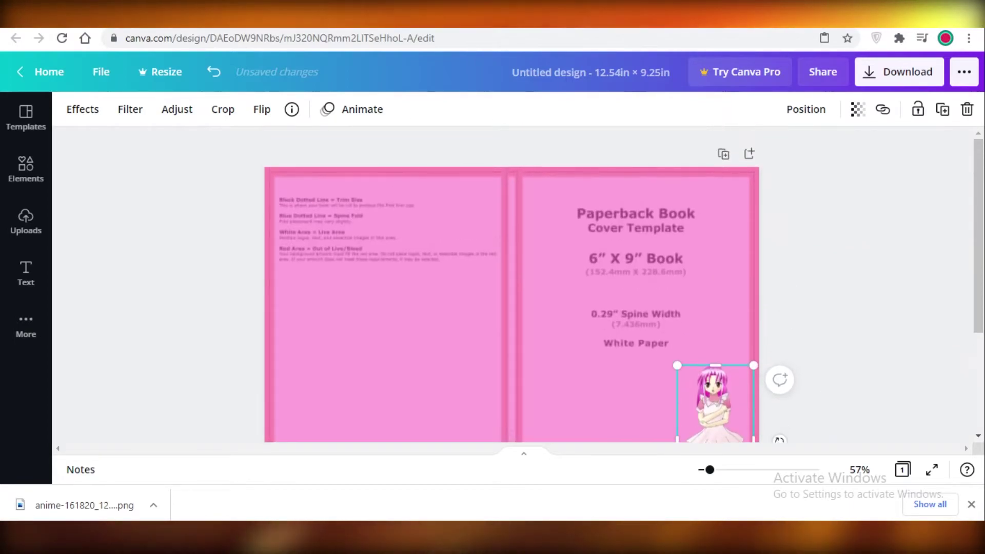
left_click(700, 470)
left_click_drag(702, 471, 706, 470)
left_click(351, 318)
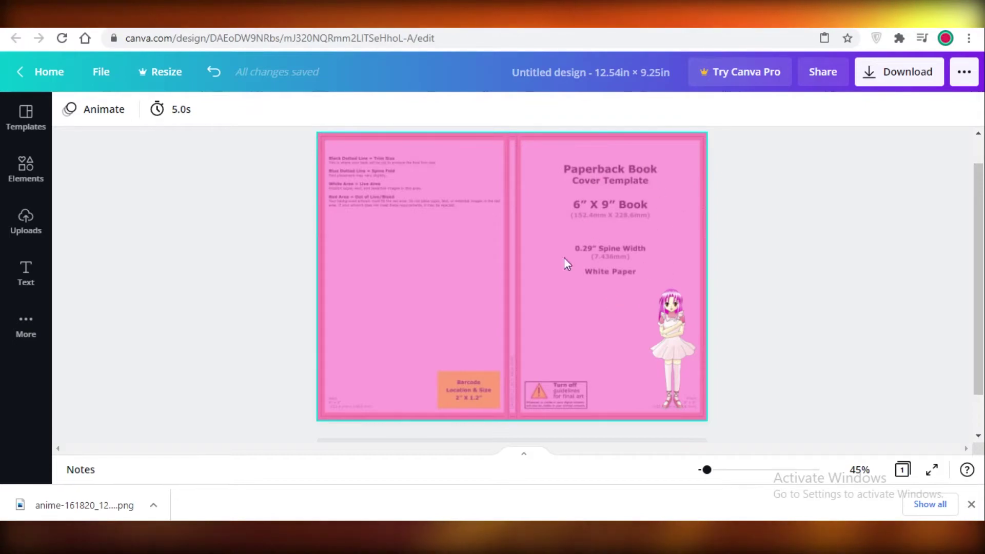
Add a heading reading "JUST A GIRL WHO LIKES TO DRAW" and scale it down to size 34.9
left_click(25, 271)
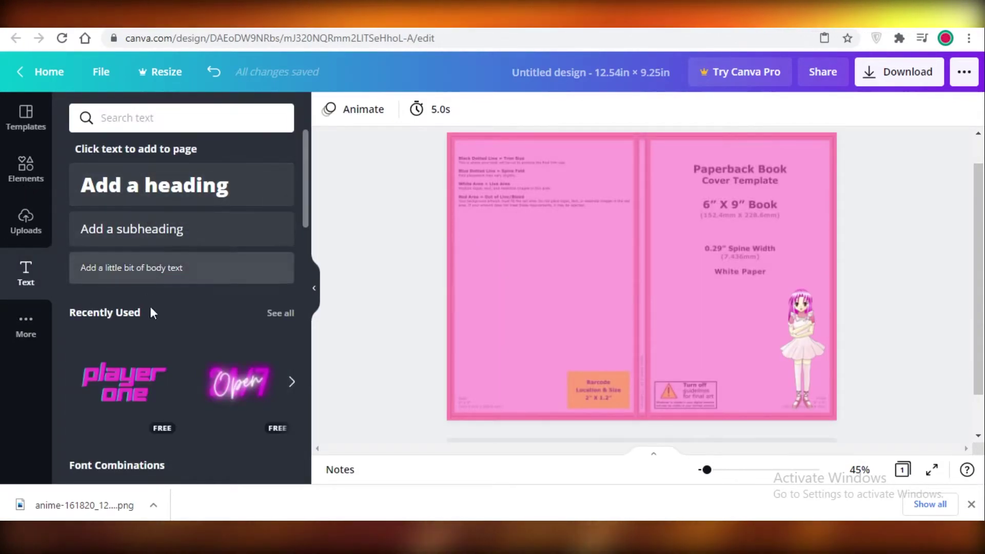
scroll(179, 300, "down", 7)
scroll(193, 334, "down", 2)
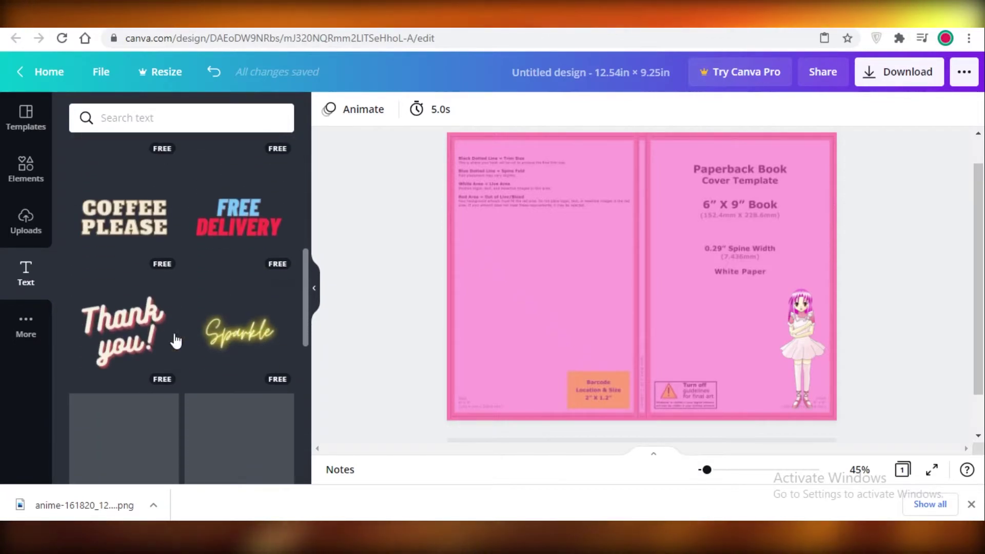
scroll(138, 177, "up", 6)
scroll(137, 177, "up", 2)
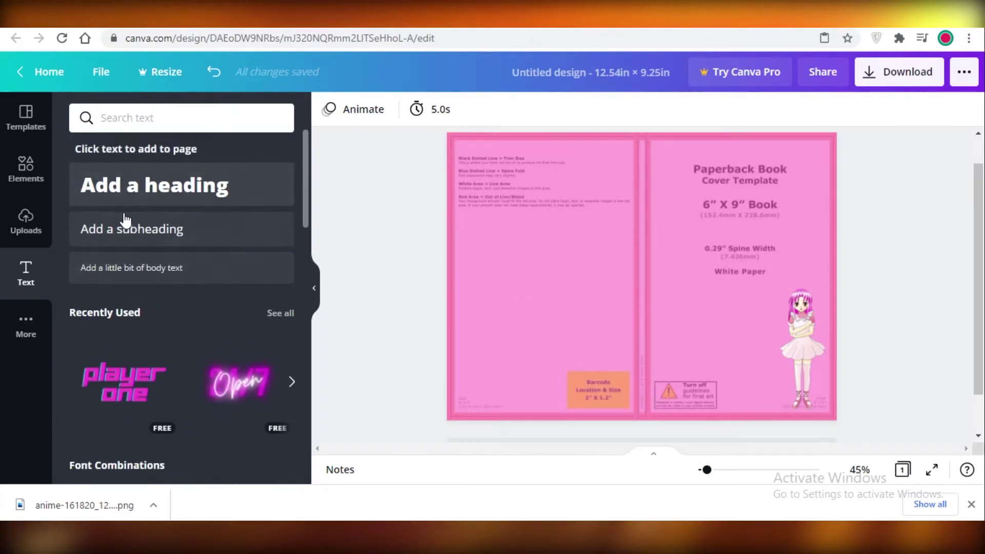
type("t")
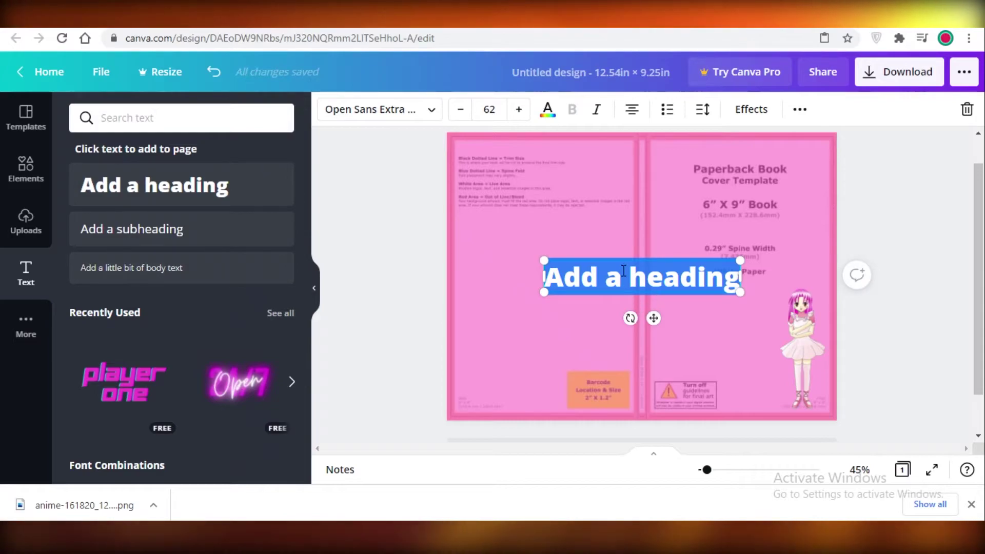
type("JUST A GIRL WHO LI")
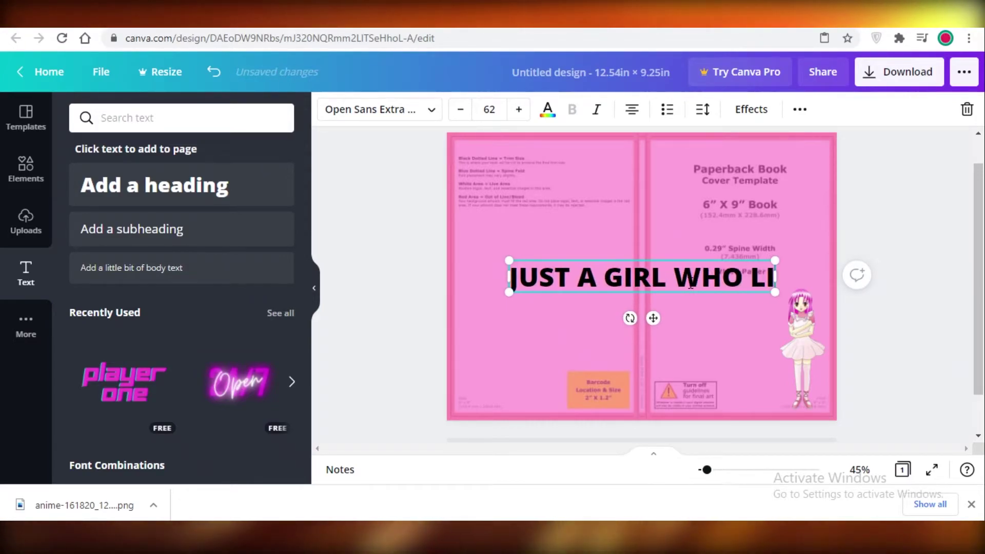
type("KES TO DRAW")
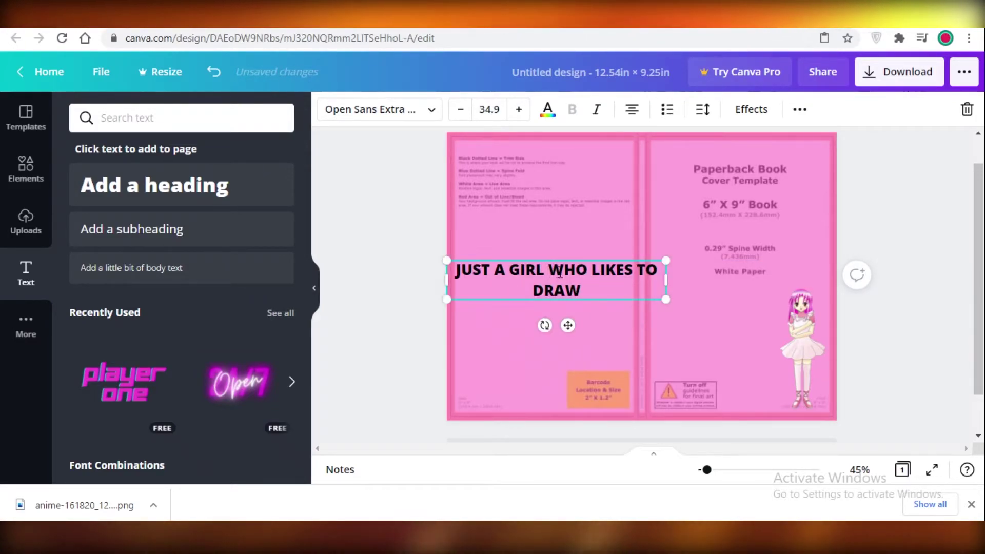
Break the heading into two lines before "WHO" and move it to the upper part of the front cover
left_click(568, 260)
key("Return")
left_click_drag(562, 256, 749, 160)
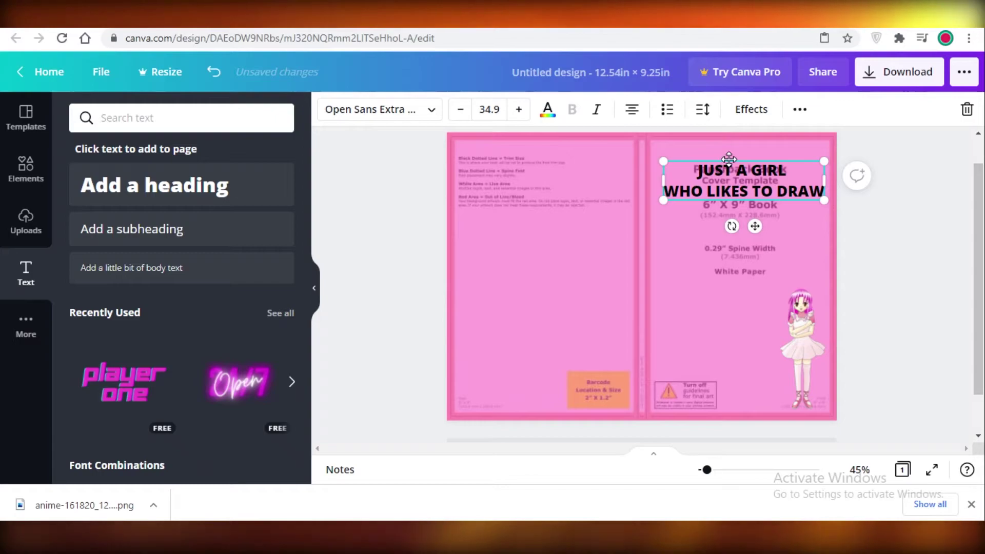
left_click_drag(722, 159, 722, 159)
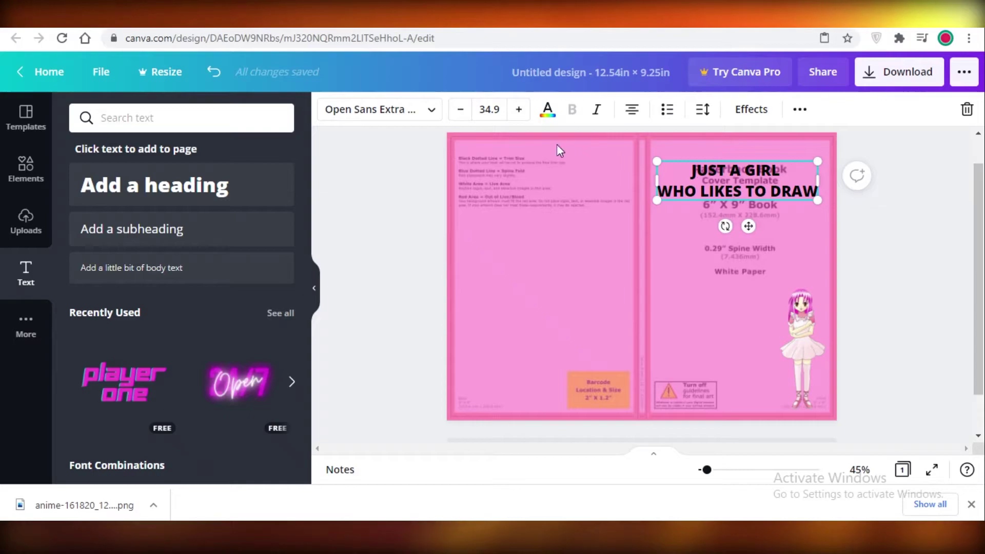
Look through the available fonts and ready-made text styles for the front cover heading
left_click(431, 110)
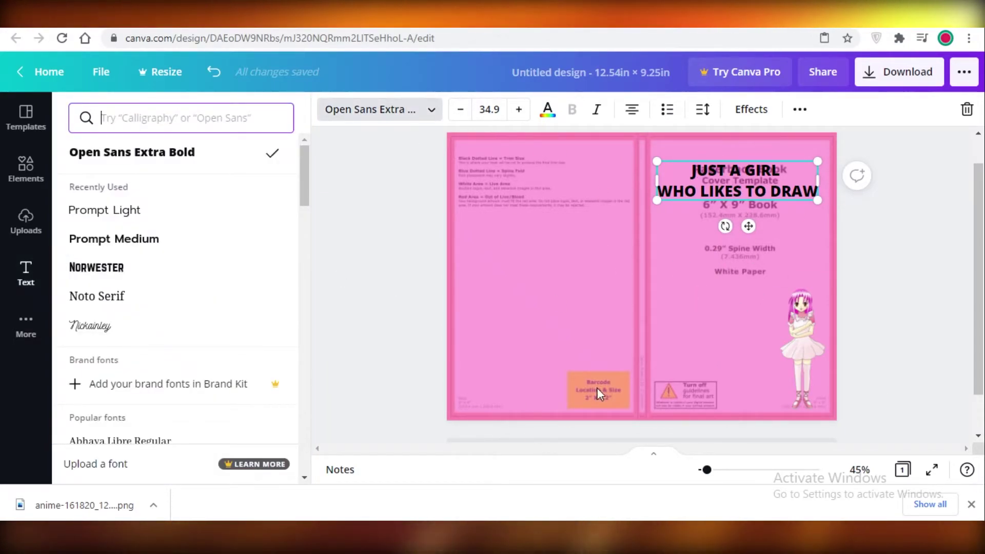
scroll(195, 321, "down", 5)
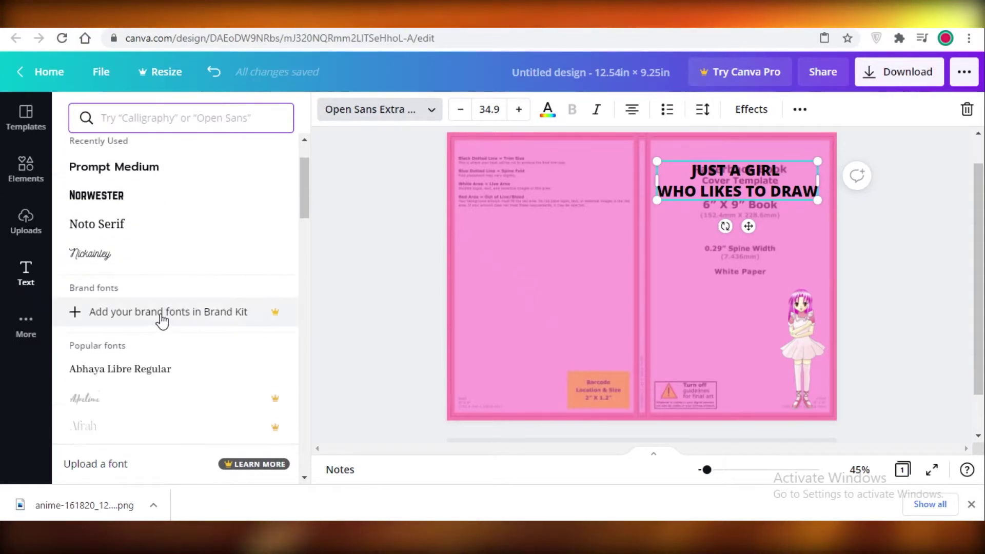
left_click(719, 194)
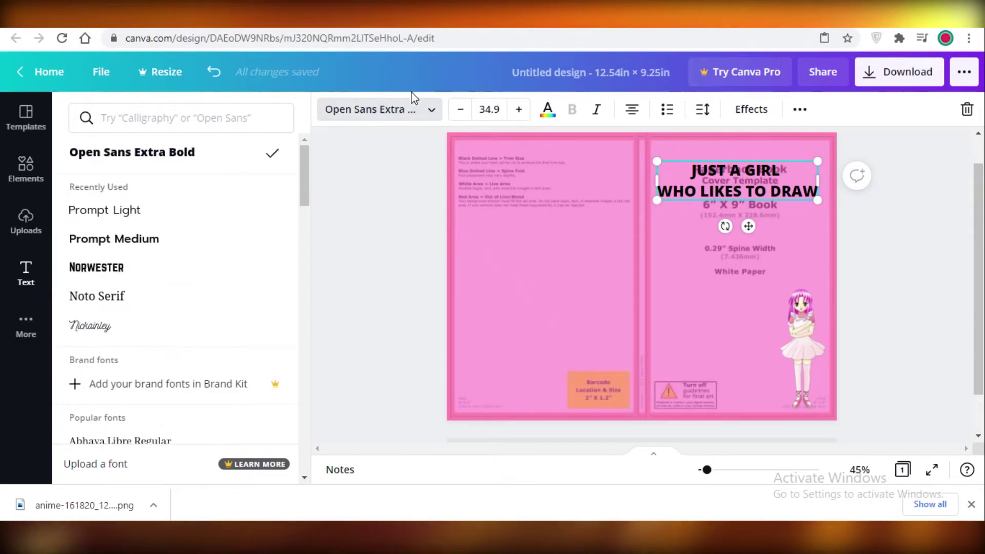
left_click(410, 102)
left_click(430, 110)
left_click(430, 110)
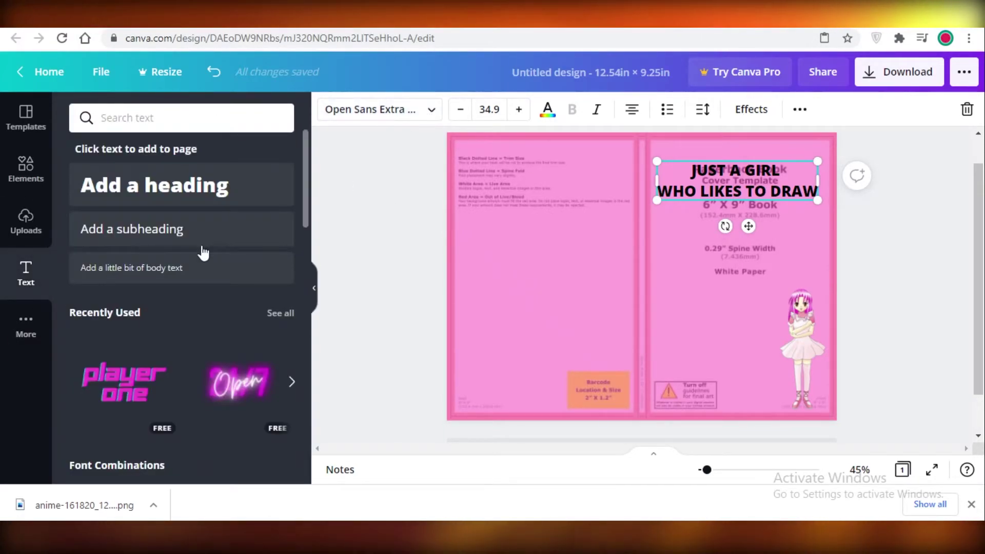
scroll(189, 250, "down", 8)
scroll(241, 218, "up", 9)
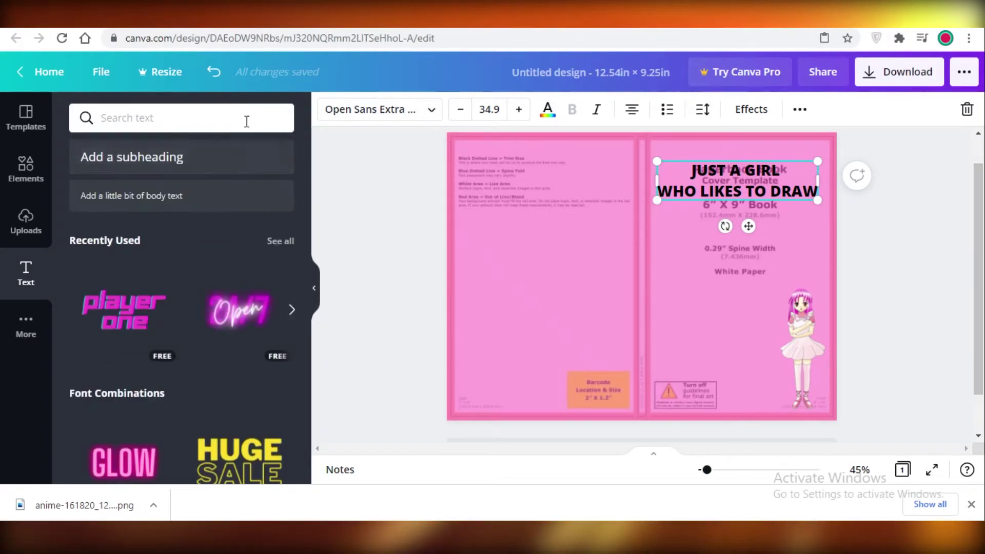
Set the heading line "JUST A GIRL" in the Tenor Sans font
left_click(358, 110)
scroll(129, 308, "down", 15)
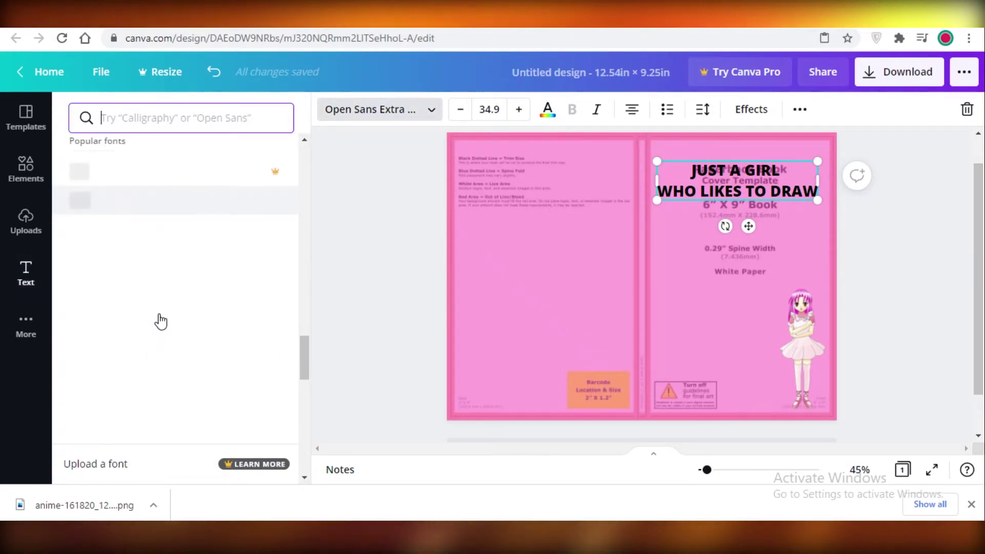
scroll(144, 303, "up", 5)
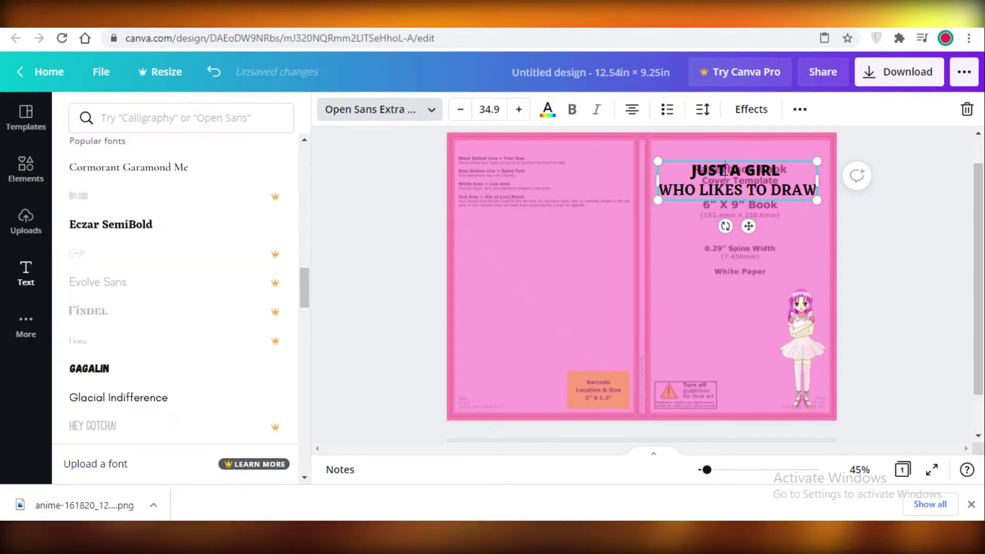
left_click_drag(785, 171, 692, 170)
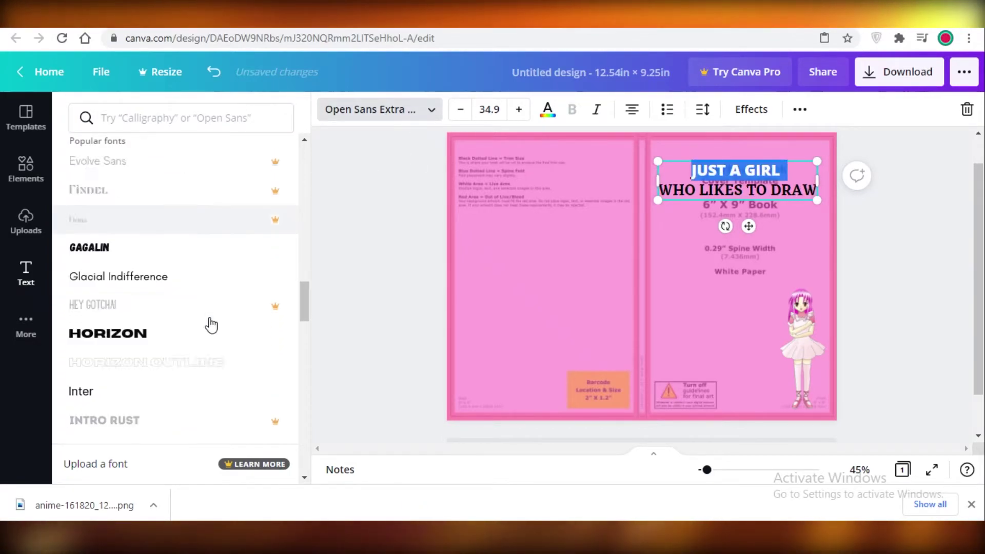
scroll(210, 324, "down", 15)
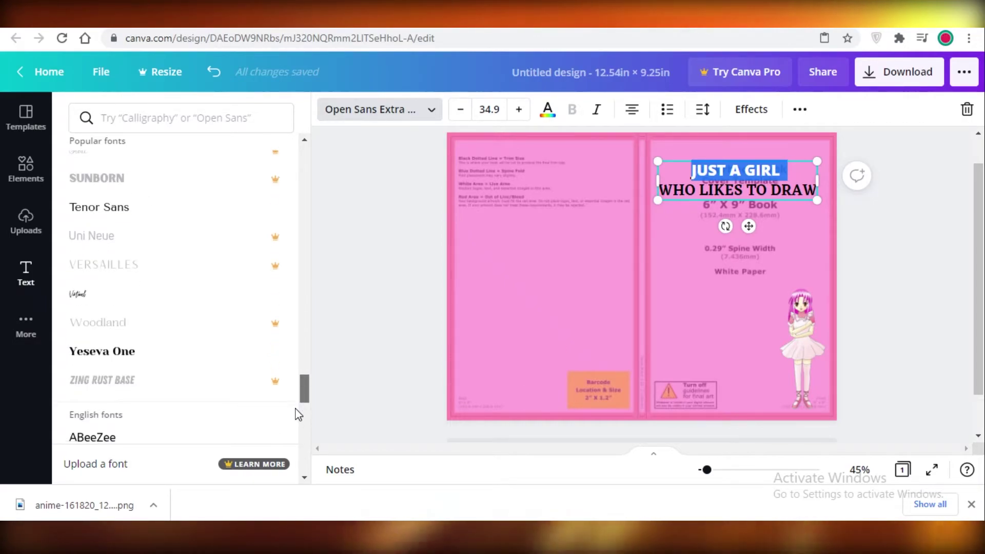
left_click(122, 214)
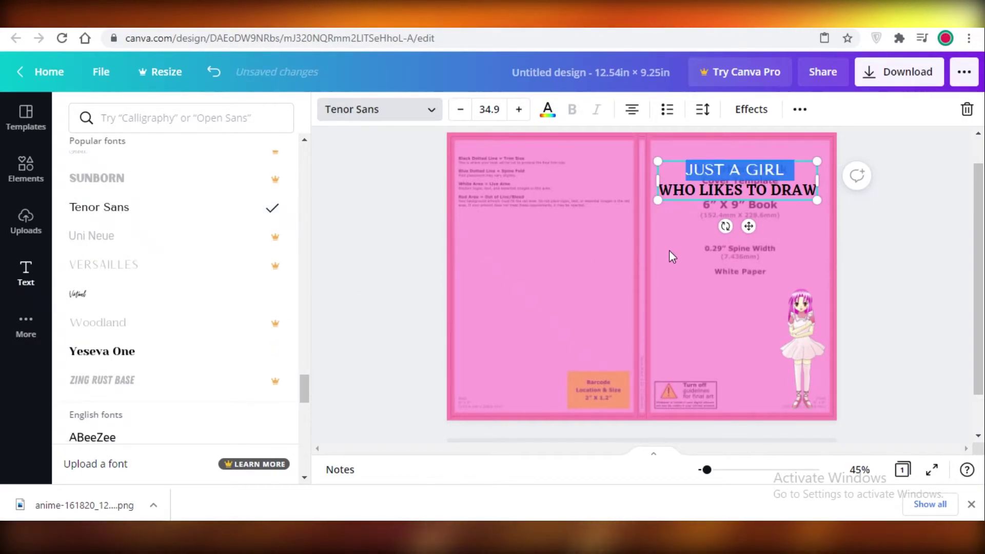
Change the font of the heading line "JUST A GIRL" to Abril Fatface
left_click(728, 190)
left_click_drag(785, 170, 686, 170)
scroll(153, 307, "down", 5)
left_click(97, 205)
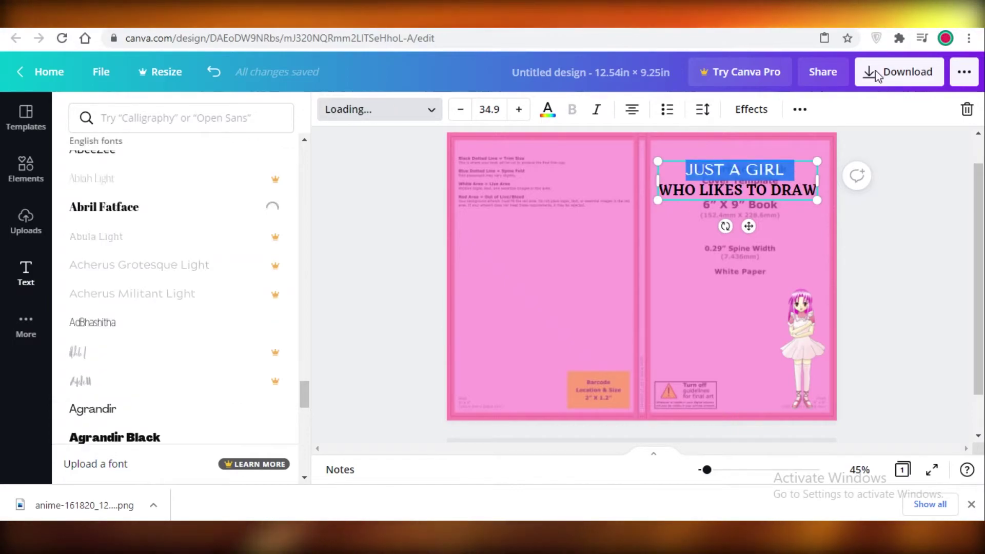
scroll(155, 384, "down", 2)
scroll(165, 359, "down", 10)
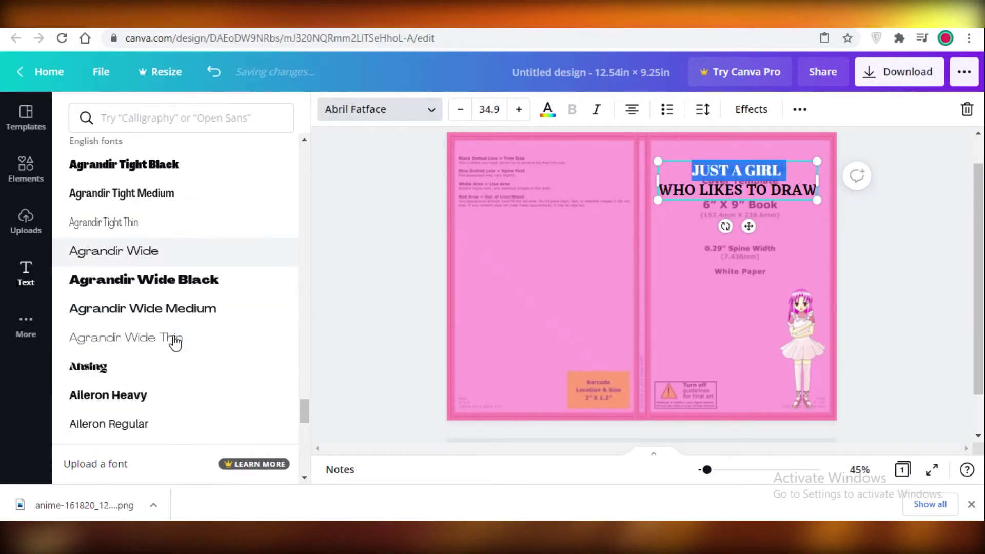
key("Escape")
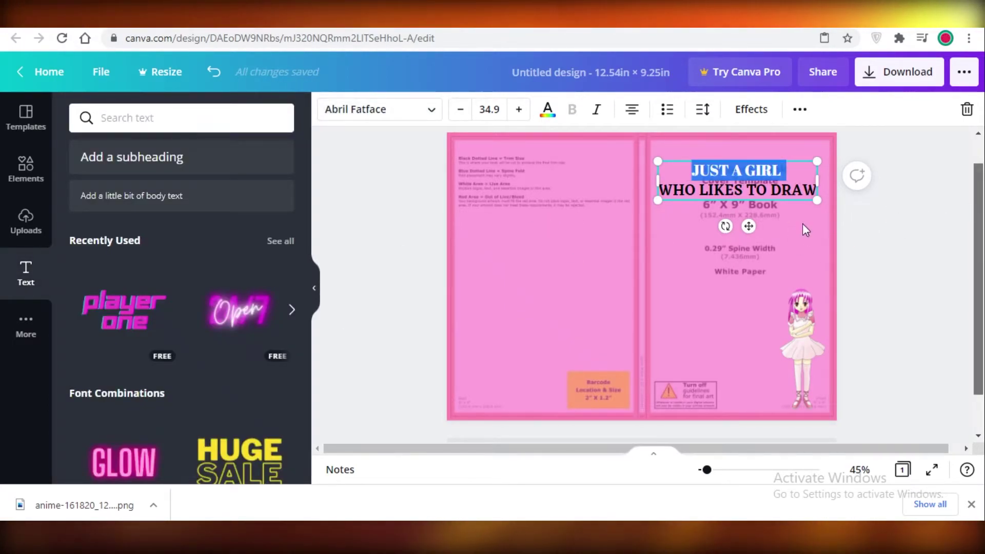
Add the pink neon "GLOW" text style to the cover and undo the extra copy of it
left_click(856, 222)
scroll(284, 384, "down", 1)
left_click(126, 403)
left_click(136, 262)
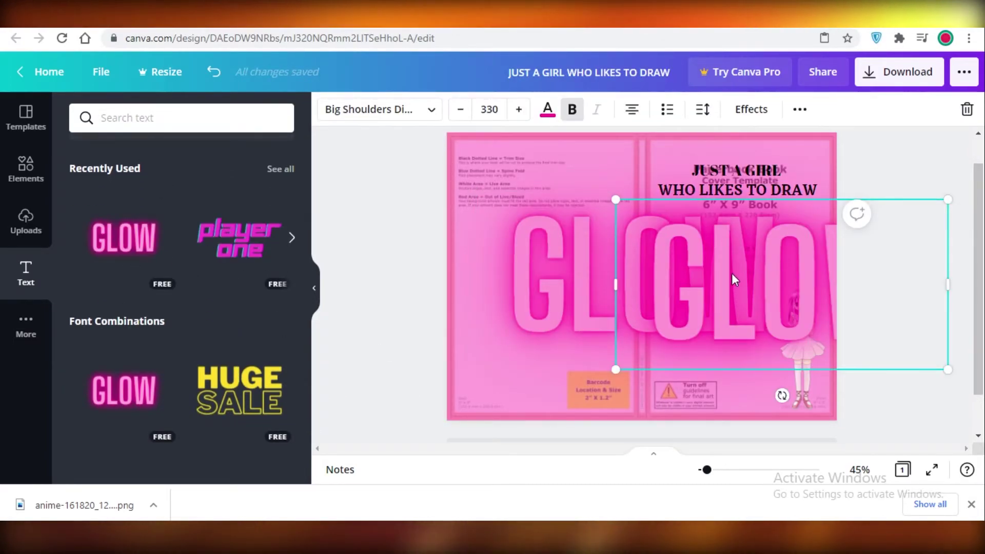
key("ctrl+z")
Replace the word GLOW with "JUST A GIRL WHO LIKES TO DRAW" and set its font size to 50
double_click(716, 281)
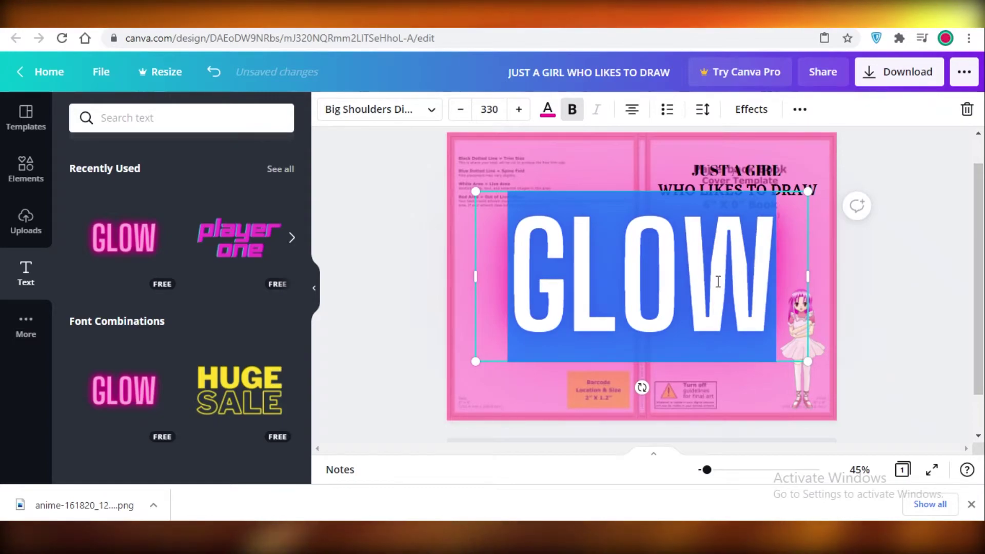
key("BackSpace")
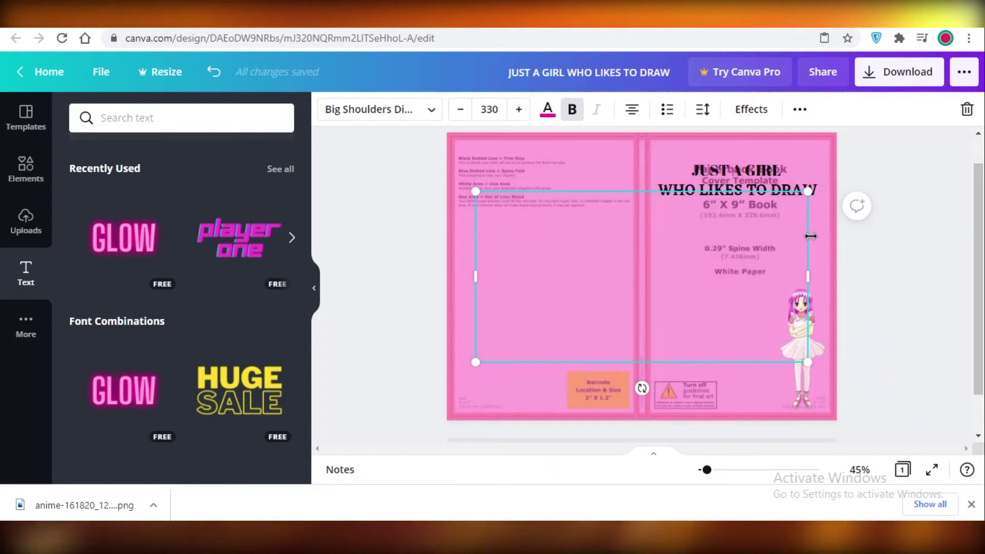
left_click(487, 111)
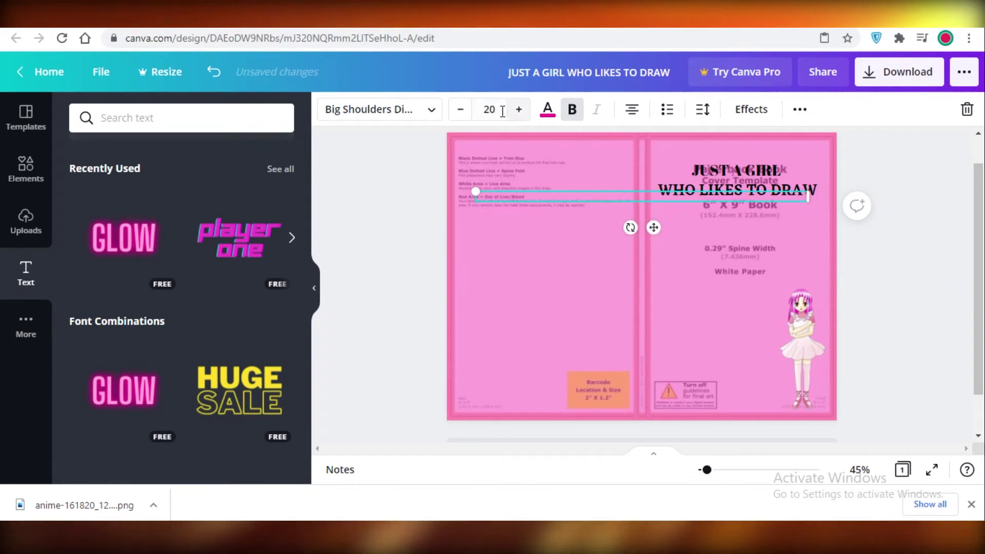
left_click(492, 109)
type("50")
key("Return")
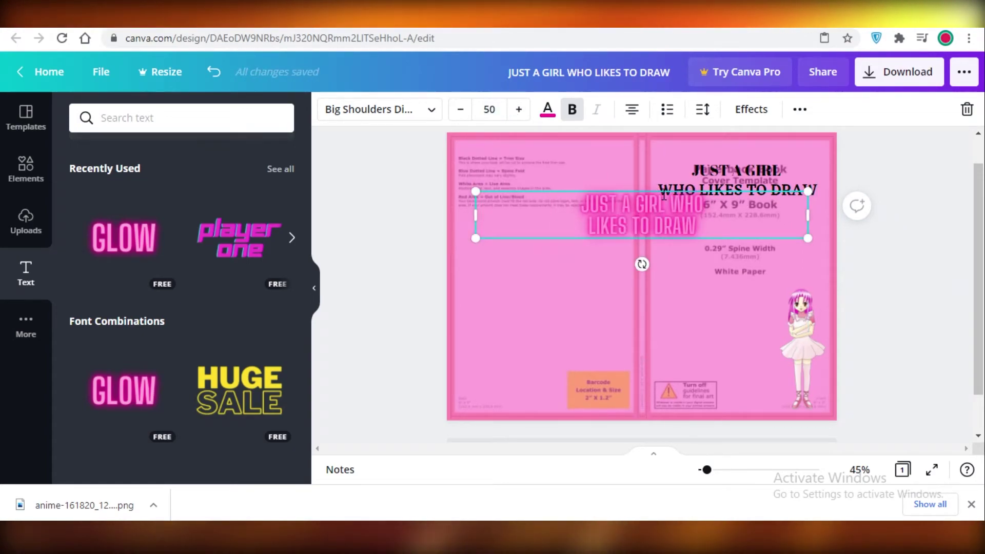
Move the glowing pink title onto the front cover, just below the black heading
scroll(182, 347, "down", 7)
scroll(210, 205, "down", 5)
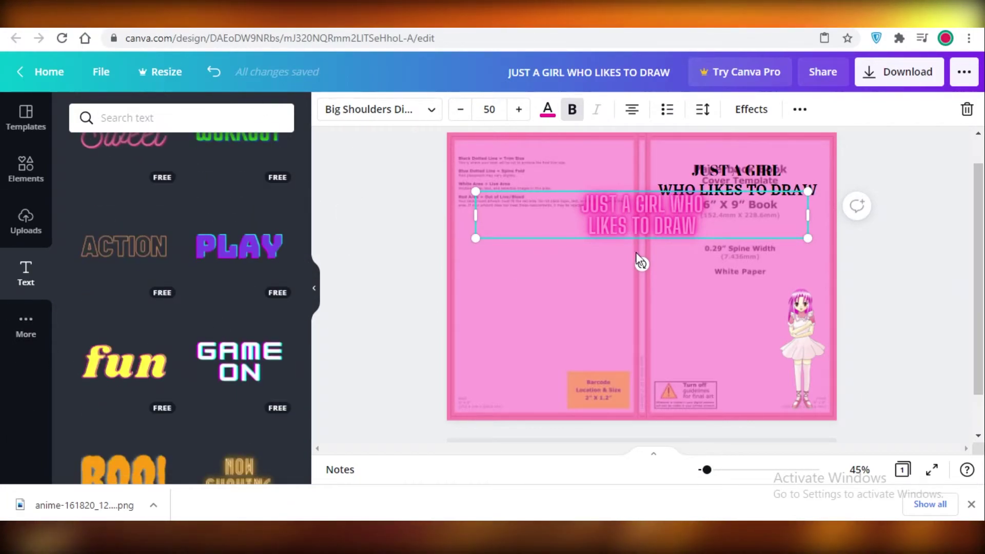
mouse_move(672, 196)
left_mouse_down()
mouse_move(801, 207)
mouse_move(768, 225)
left_mouse_up()
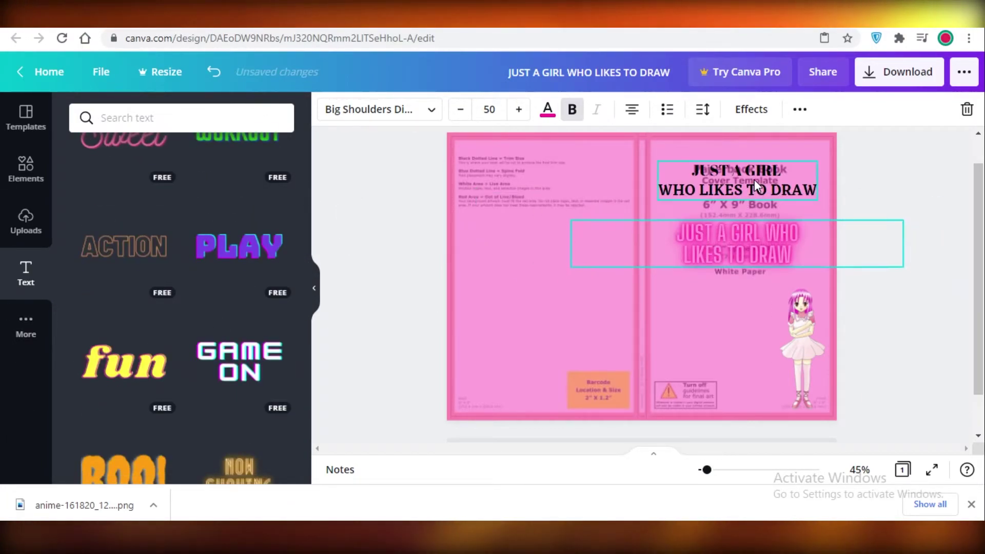
Delete the black heading and the glowing pink title from the front cover
left_click(795, 225)
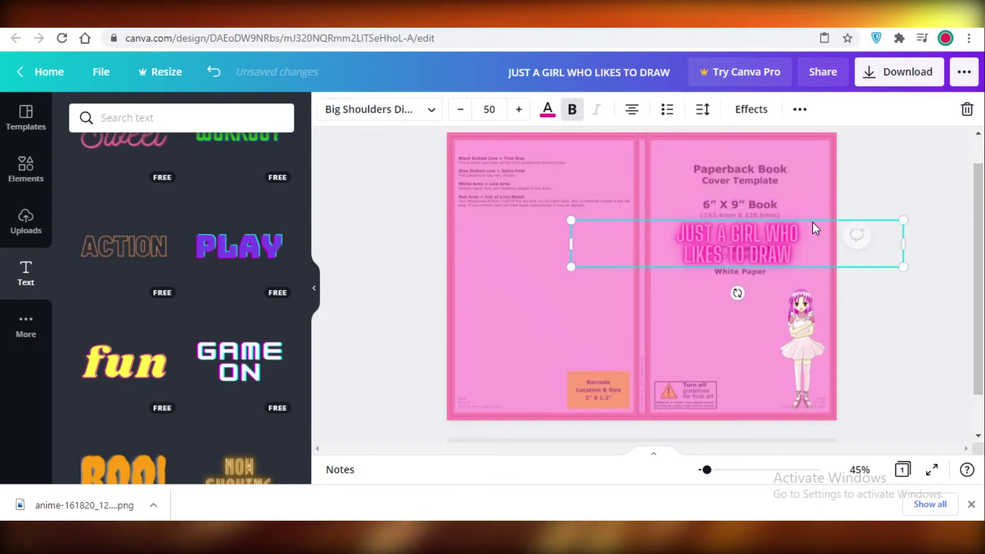
left_click(968, 109)
Look through the ready-made font combinations for a style that suits the front cover title
scroll(200, 320, "down", 6)
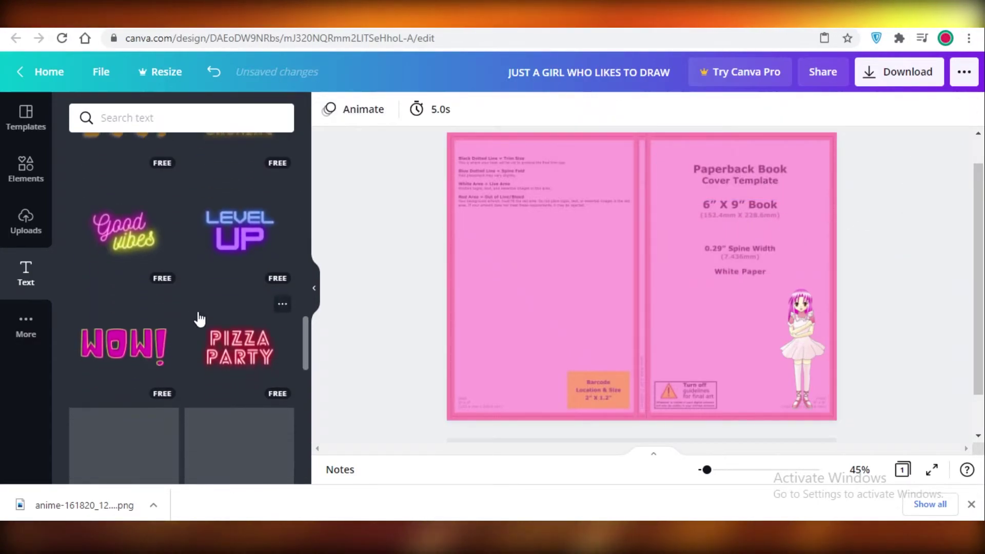
scroll(204, 321, "down", 7)
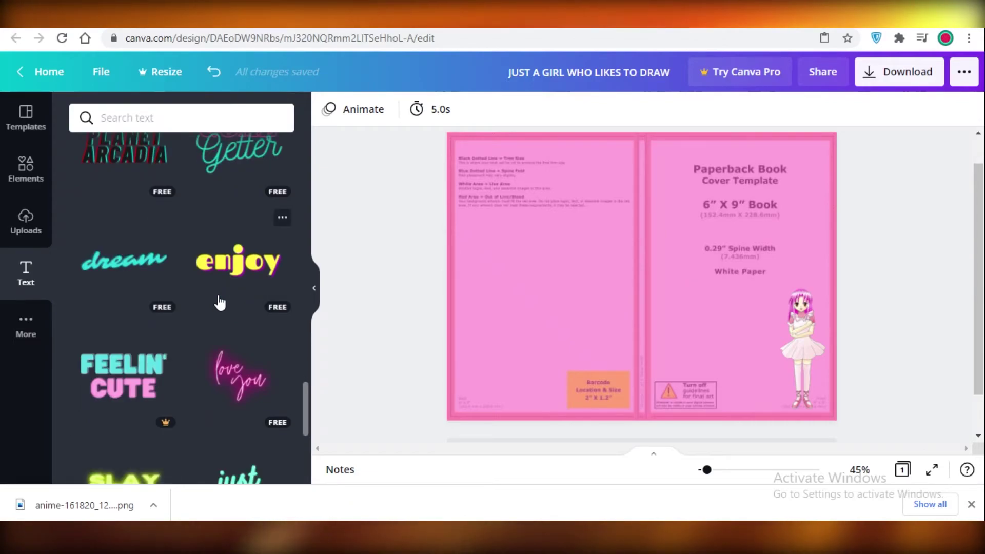
scroll(227, 289, "up", 2)
scroll(565, 286, "up", 1)
scroll(163, 277, "up", 5)
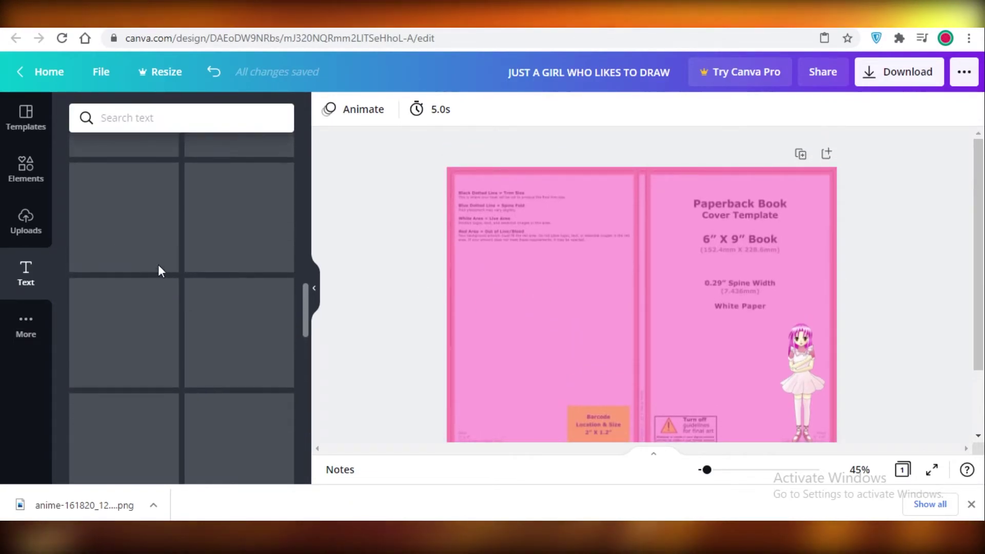
scroll(138, 284, "down", 10)
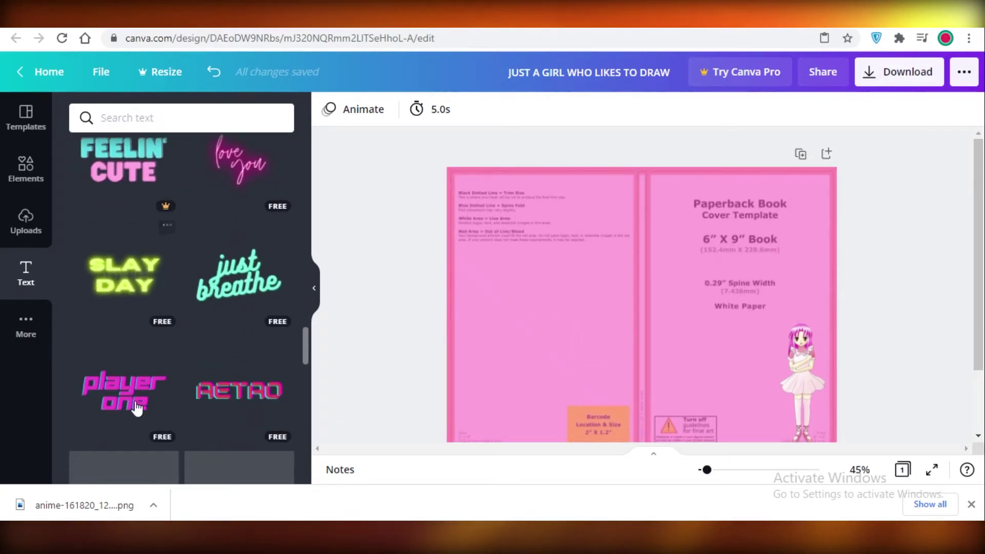
scroll(185, 338, "down", 6)
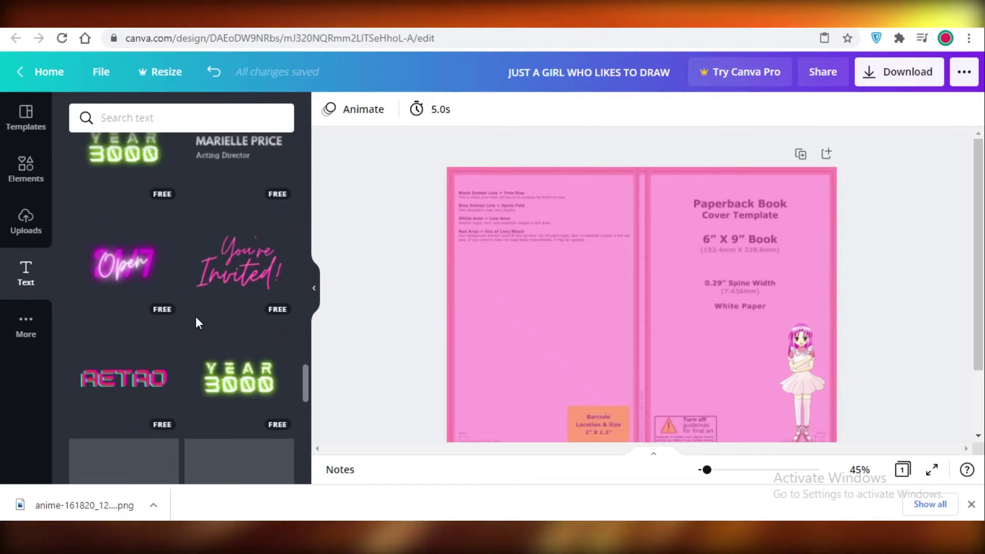
scroll(123, 348, "up", 1)
scroll(64, 377, "down", 5)
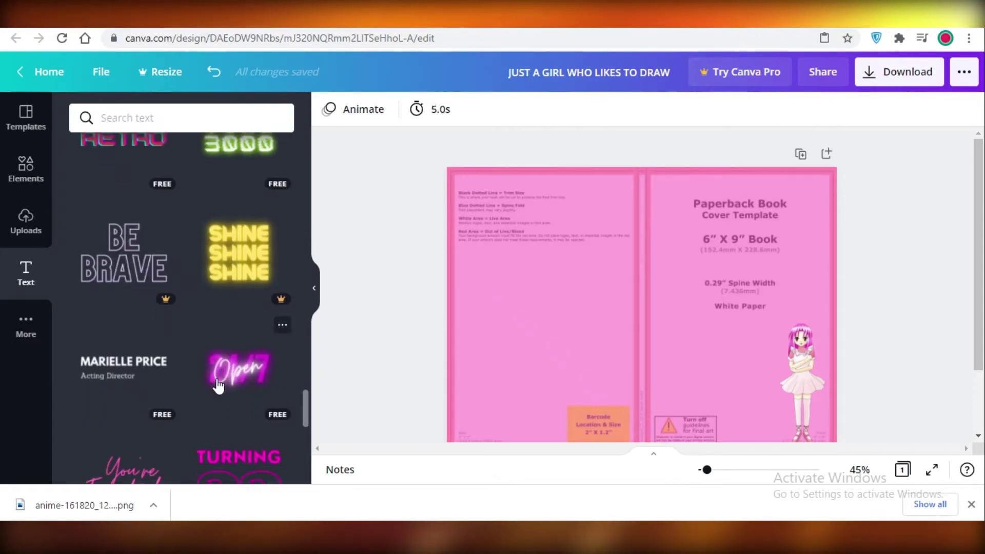
scroll(213, 231, "down", 2)
scroll(180, 349, "up", 1)
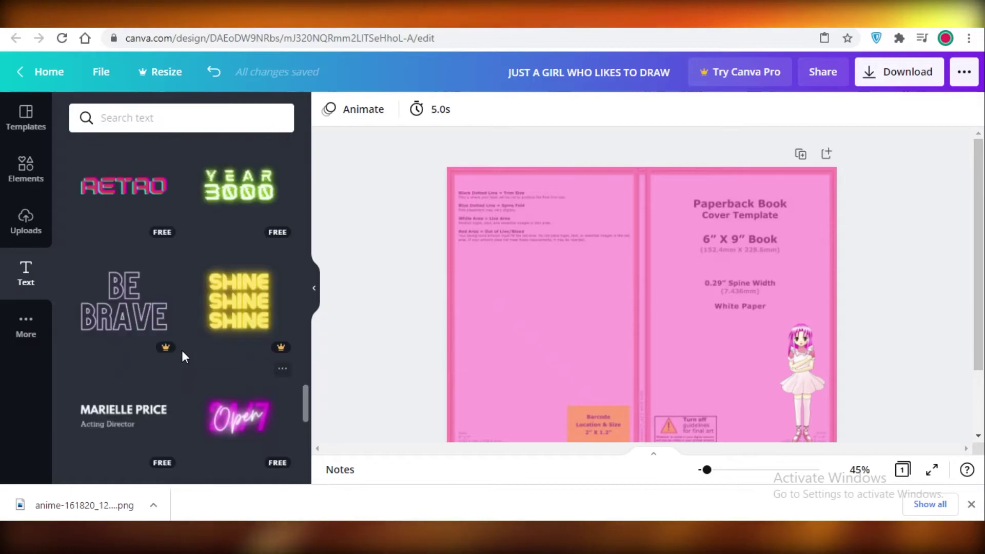
scroll(126, 352, "down", 1)
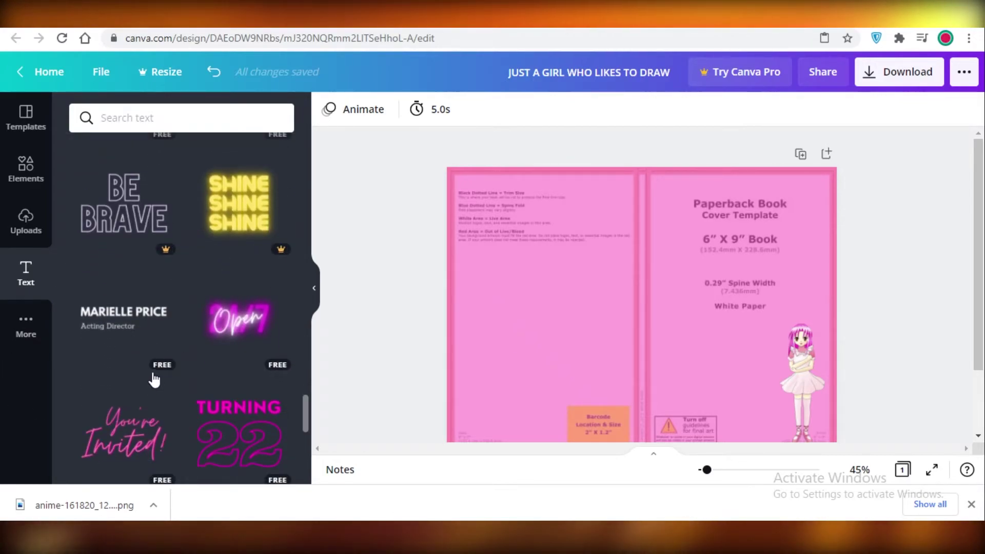
scroll(176, 358, "down", 3)
scroll(220, 319, "down", 4)
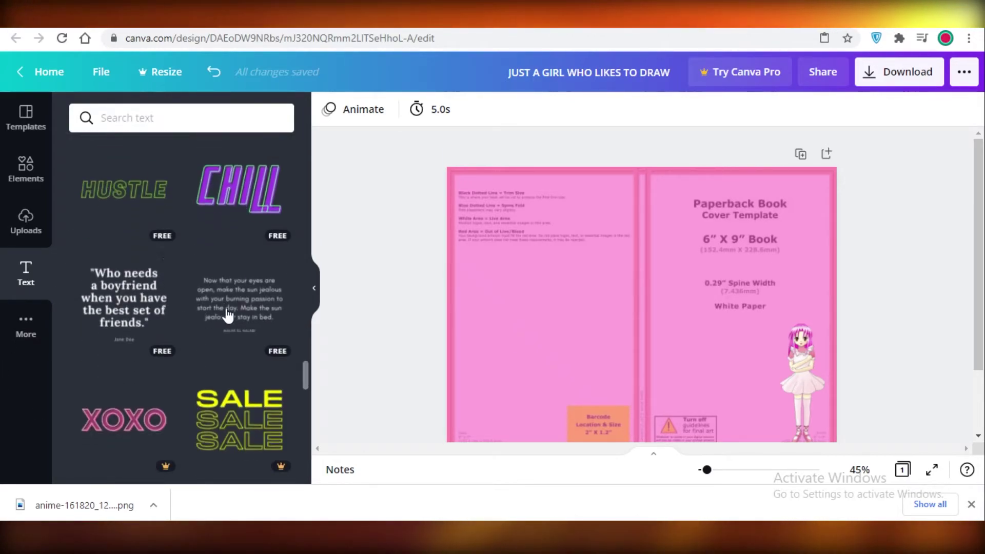
scroll(245, 251, "up", 3)
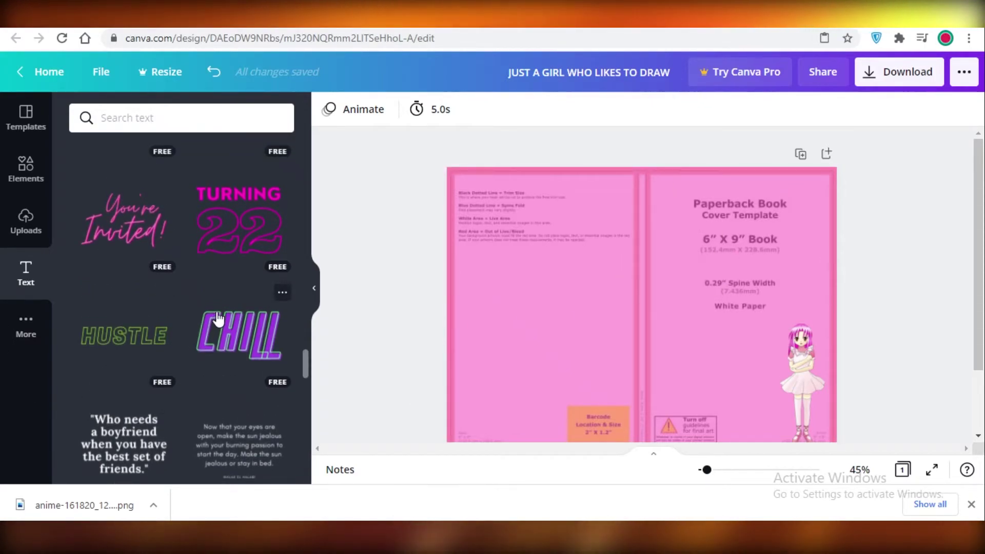
scroll(127, 337, "up", 3)
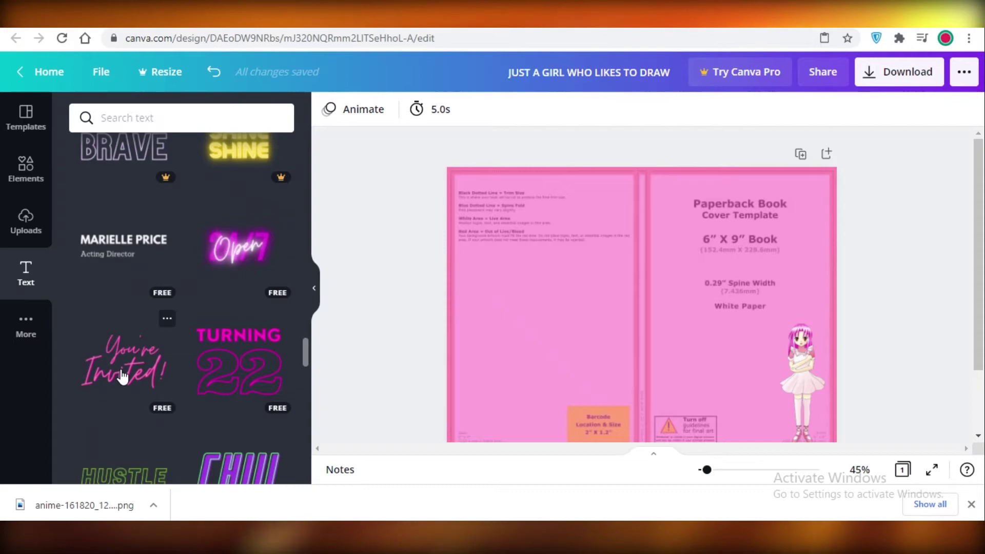
scroll(121, 377, "down", 10)
scroll(189, 321, "up", 5)
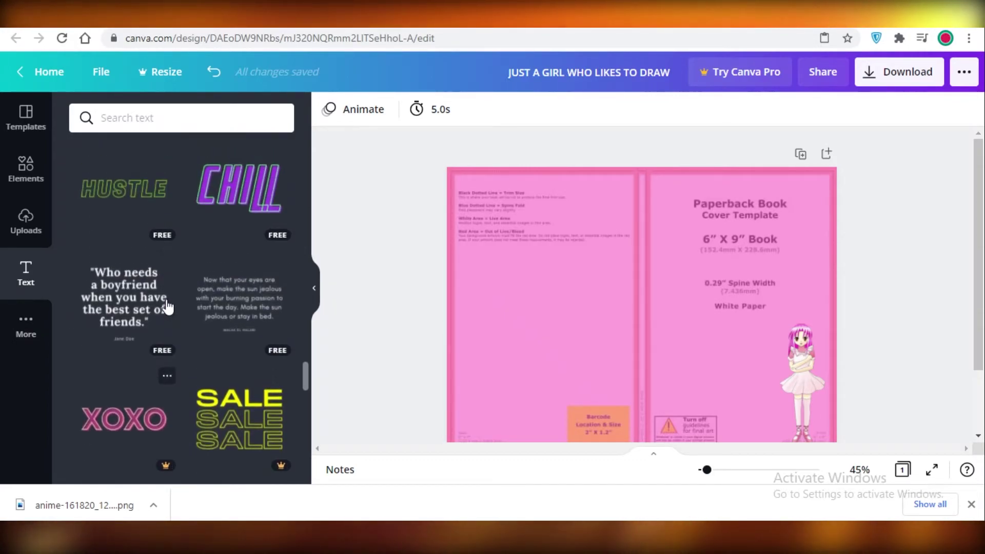
scroll(168, 307, "down", 2)
scroll(128, 297, "up", 6)
left_click_drag(306, 308, 304, 269)
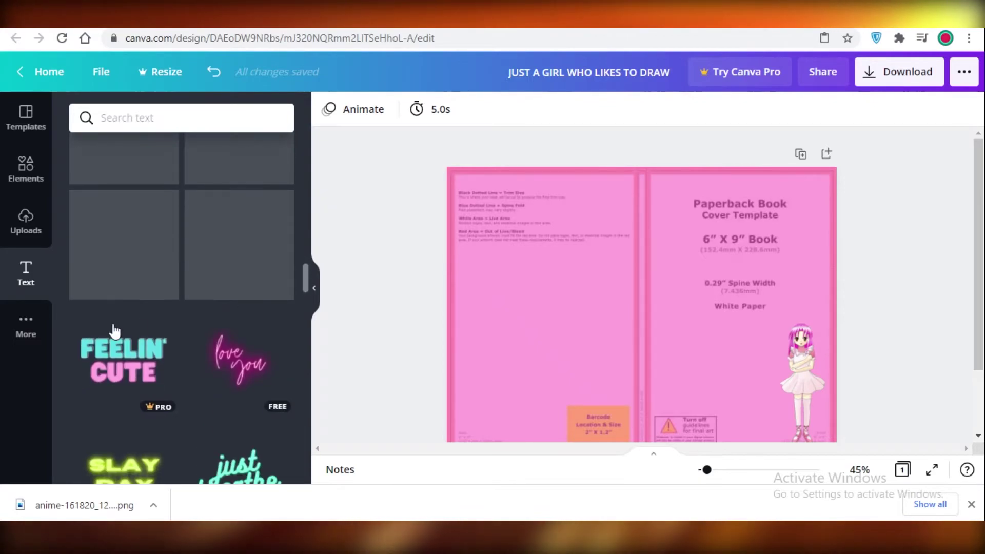
scroll(134, 308, "up", 4)
scroll(153, 267, "down", 4)
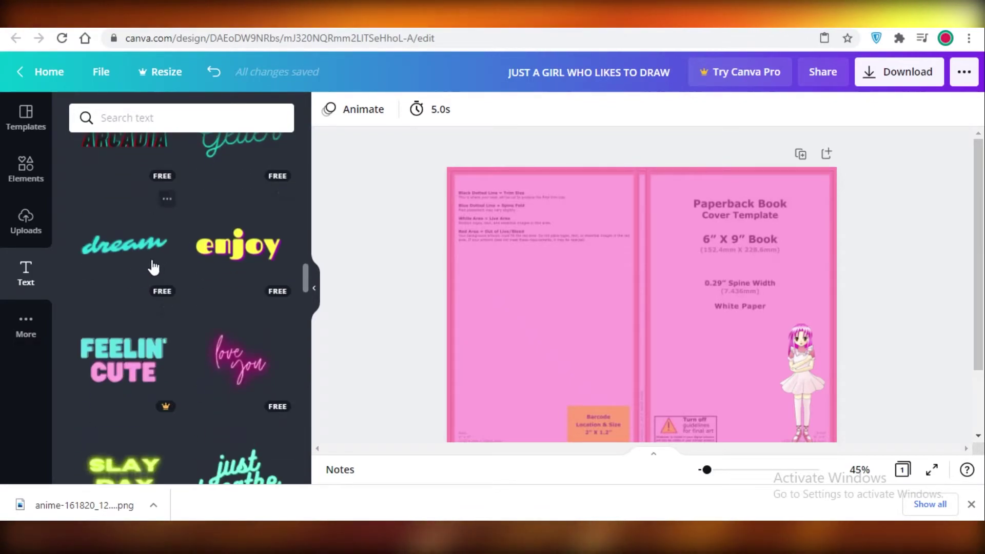
scroll(149, 267, "up", 2)
scroll(146, 268, "down", 4)
scroll(149, 267, "up", 4)
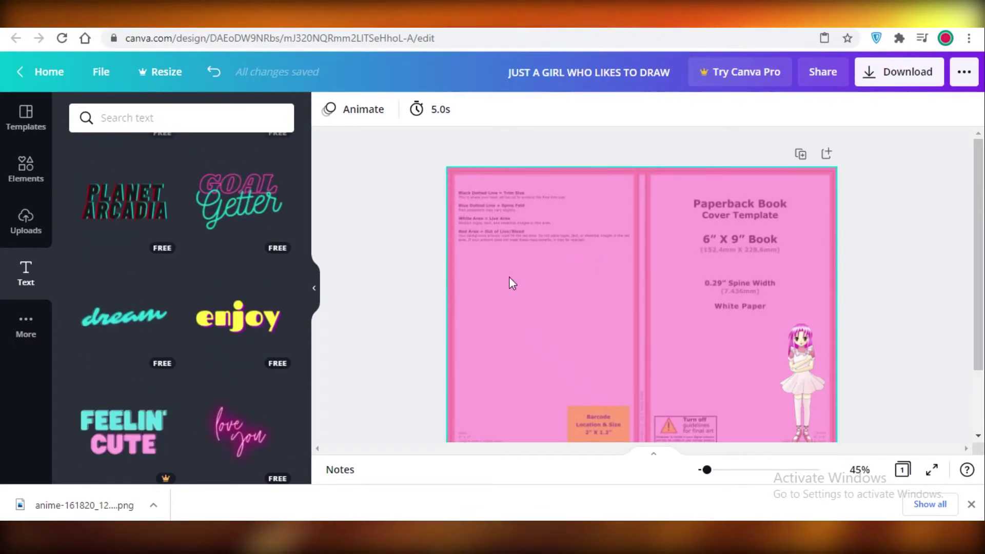
Add the turquoise script "dream" text style to the cover and set its font size to 100
left_click(133, 328)
double_click(703, 318)
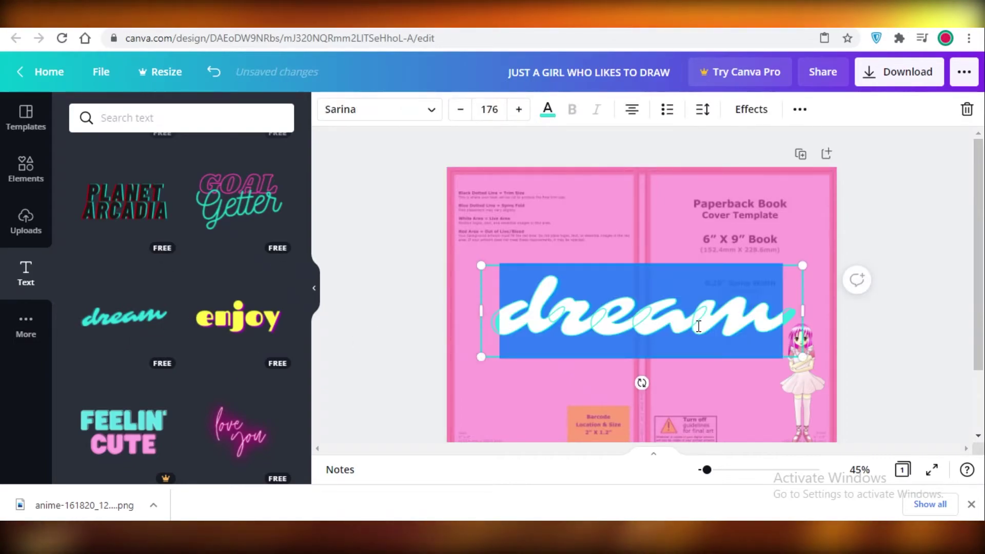
left_click(430, 110)
left_click(429, 112)
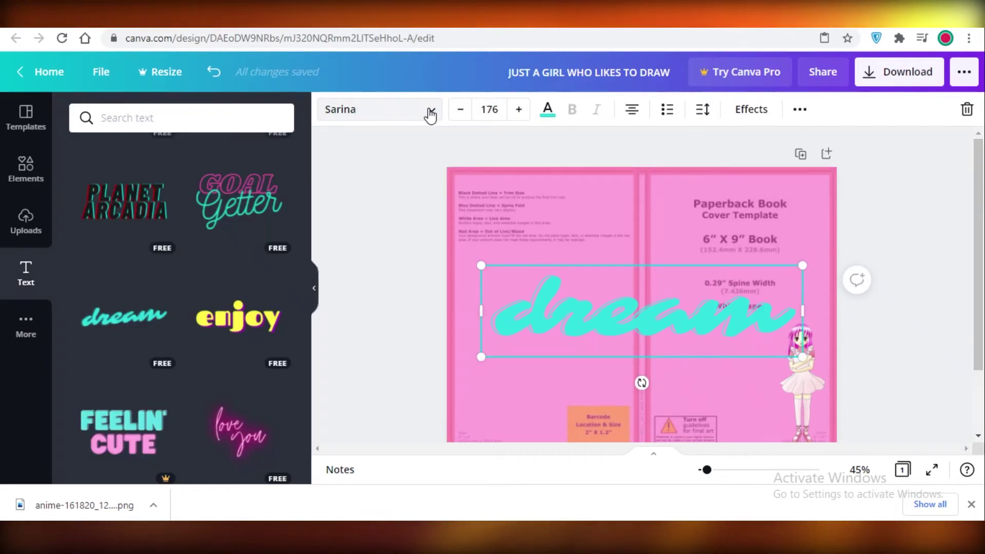
left_click(490, 109)
type("10")
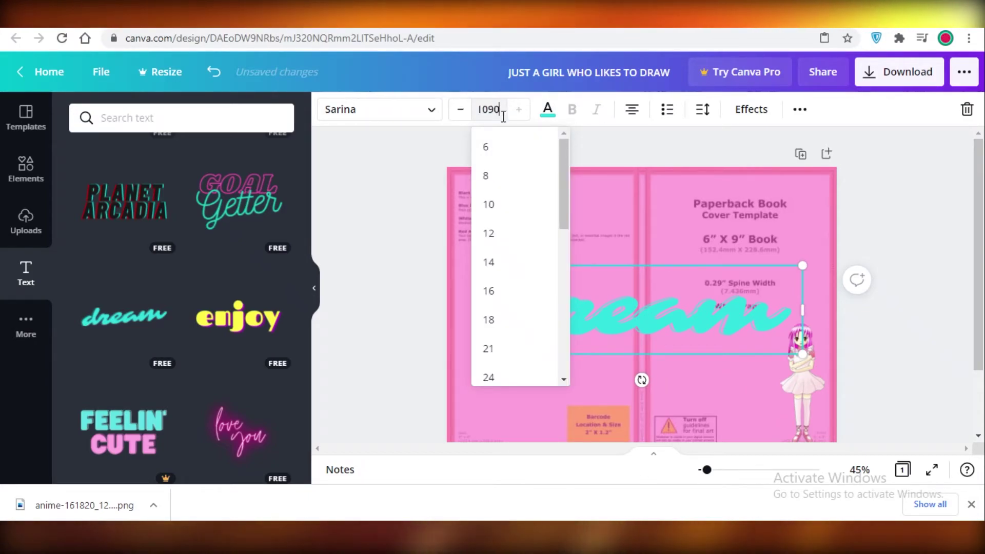
type("0")
key("Return")
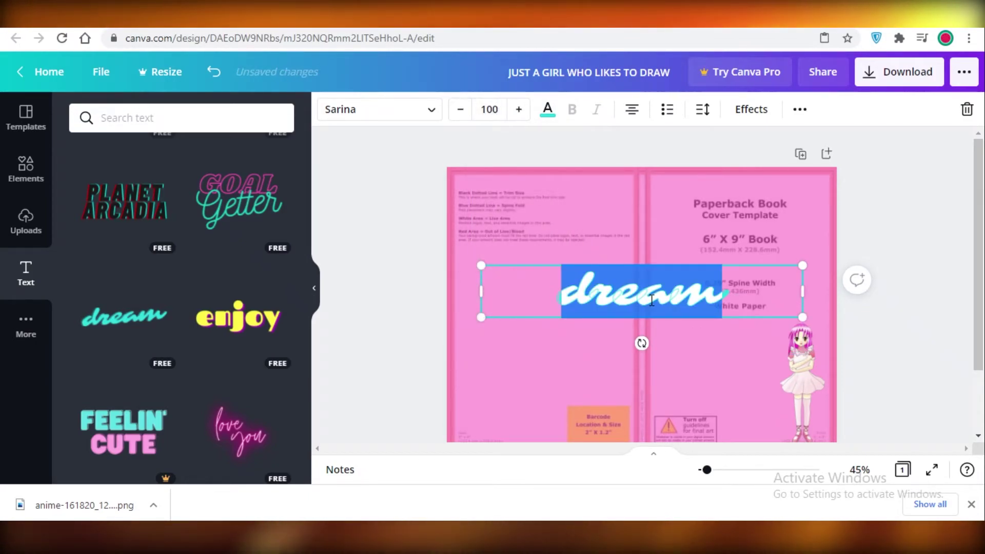
Replace "dream" with "Just a girl who likes to draw", shrink the text to size 51.4 and place it on the upper front cover
key("BackSpace")
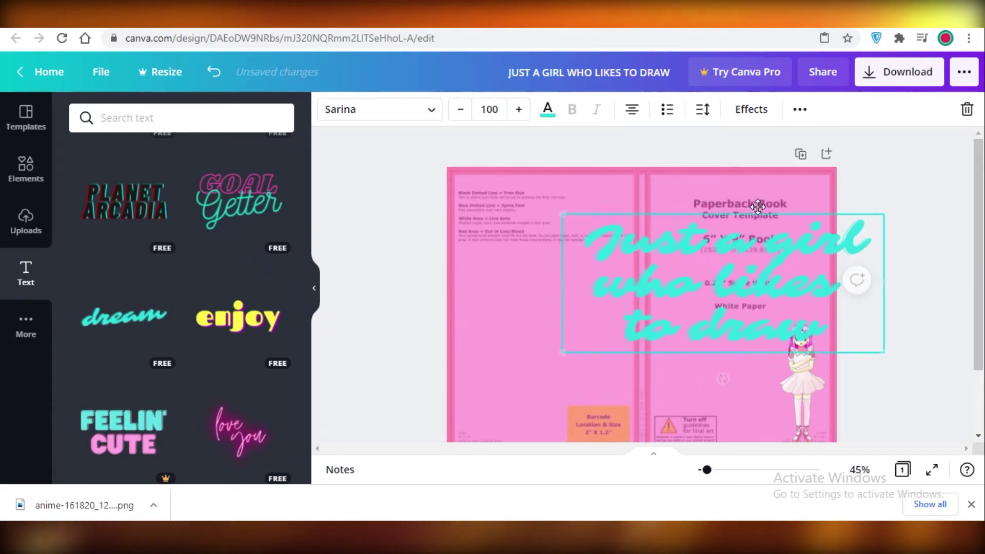
left_click_drag(755, 209, 777, 196)
left_click_drag(902, 343, 745, 272)
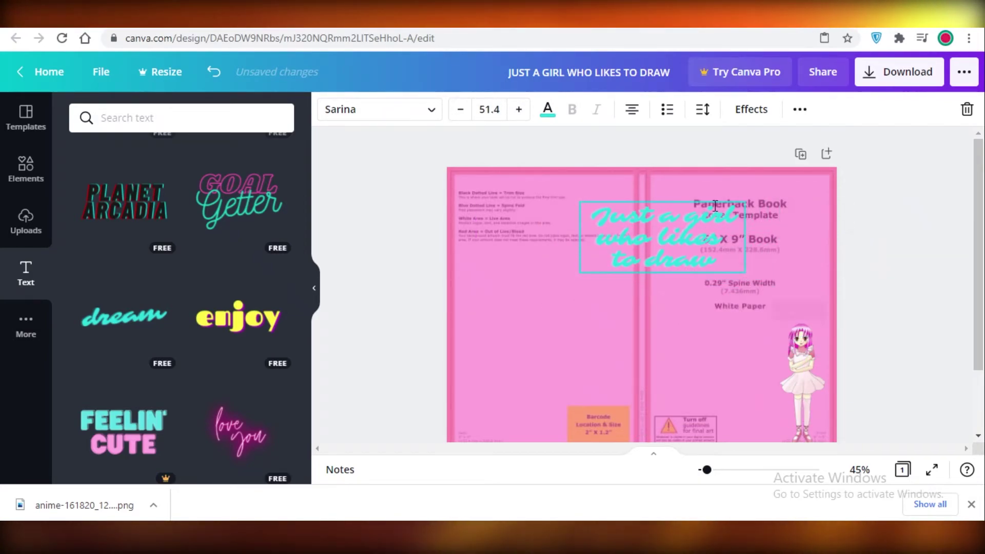
left_click_drag(734, 195, 776, 186)
left_click(705, 206)
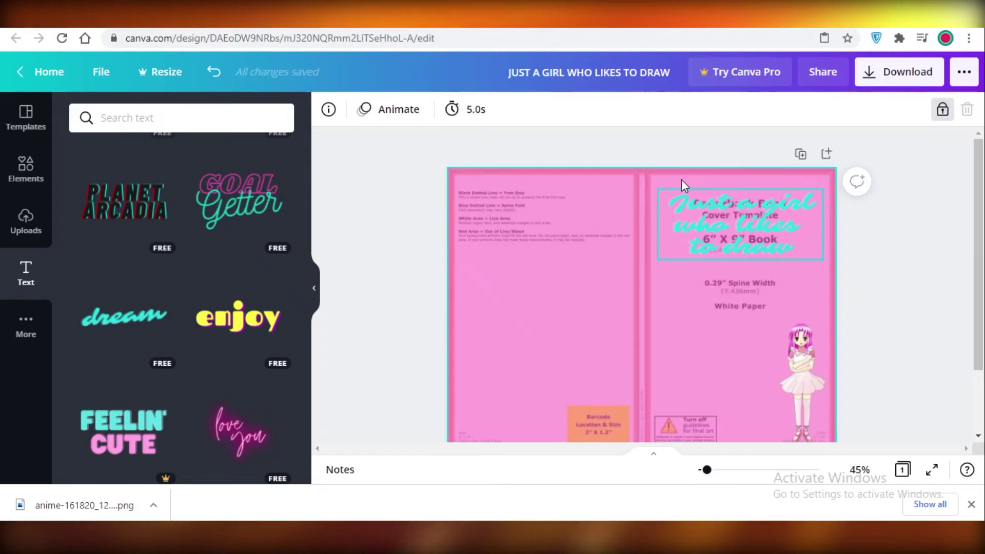
Look through the ready-made font combinations for a style that suits a second line of cover text
scroll(250, 378, "down", 10)
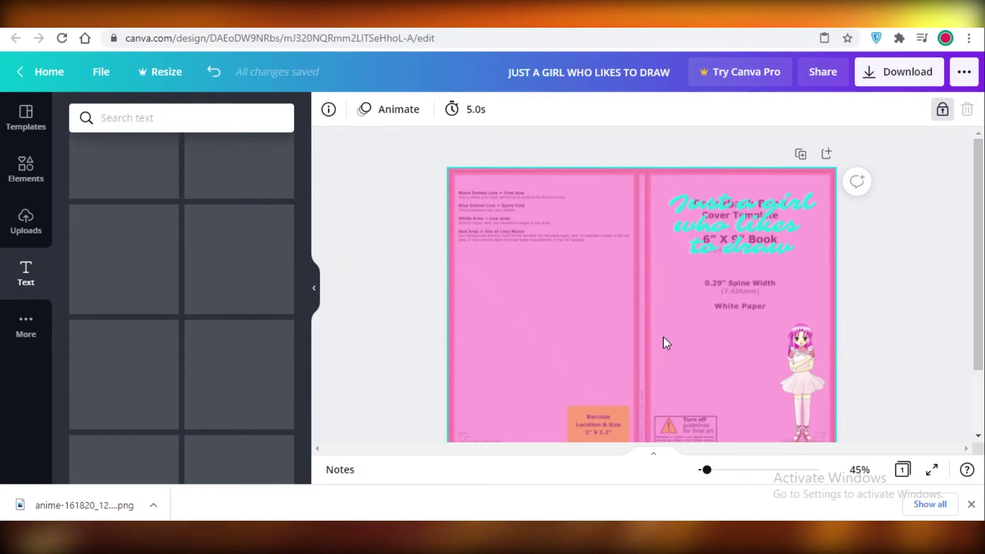
scroll(725, 330, "down", 2)
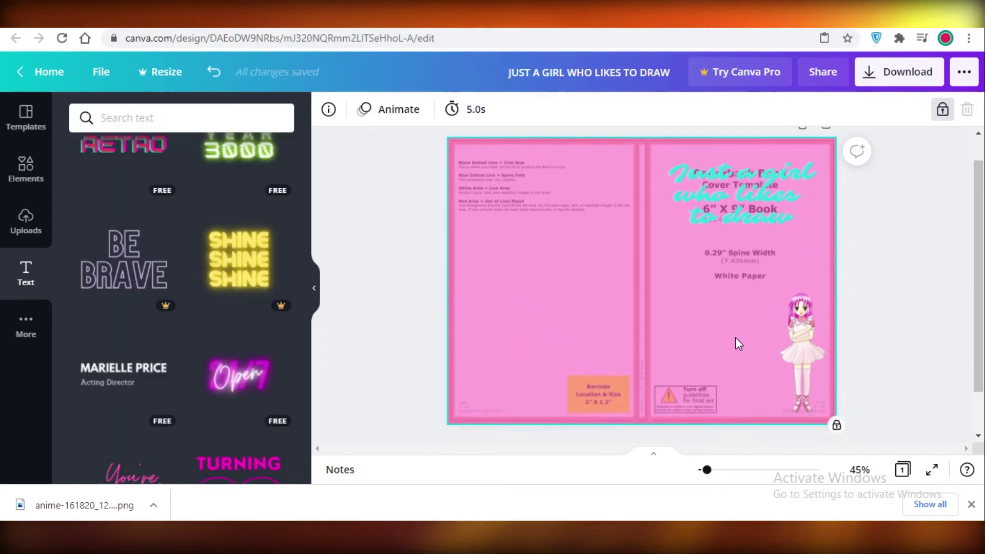
scroll(682, 319, "up", 2)
scroll(641, 308, "down", 1)
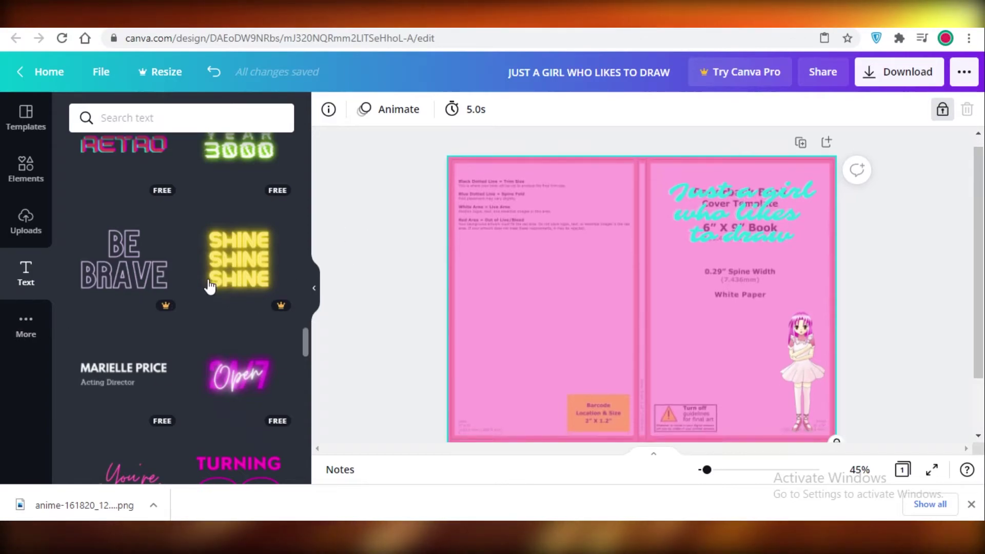
scroll(248, 257, "up", 1)
scroll(651, 340, "up", 1)
scroll(129, 285, "up", 10)
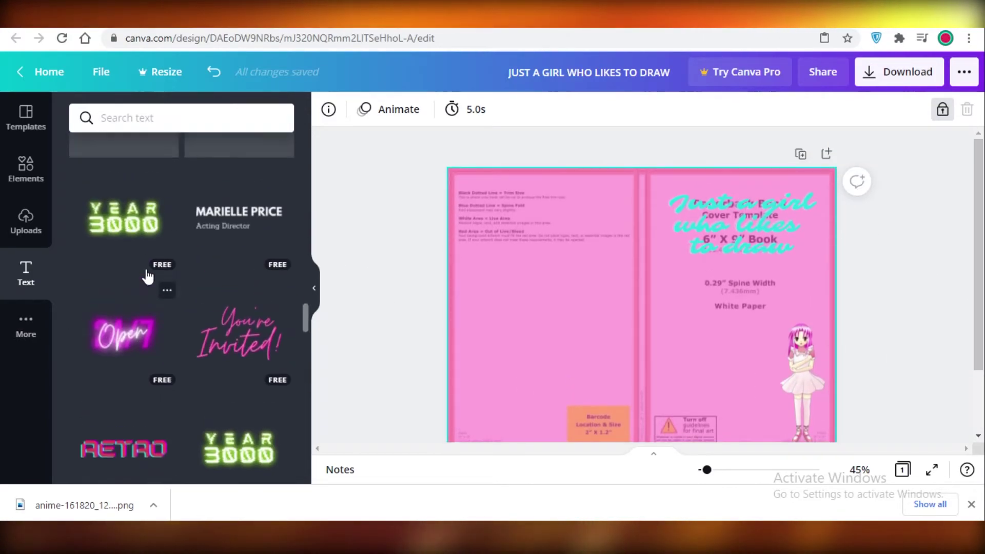
scroll(103, 267, "up", 1)
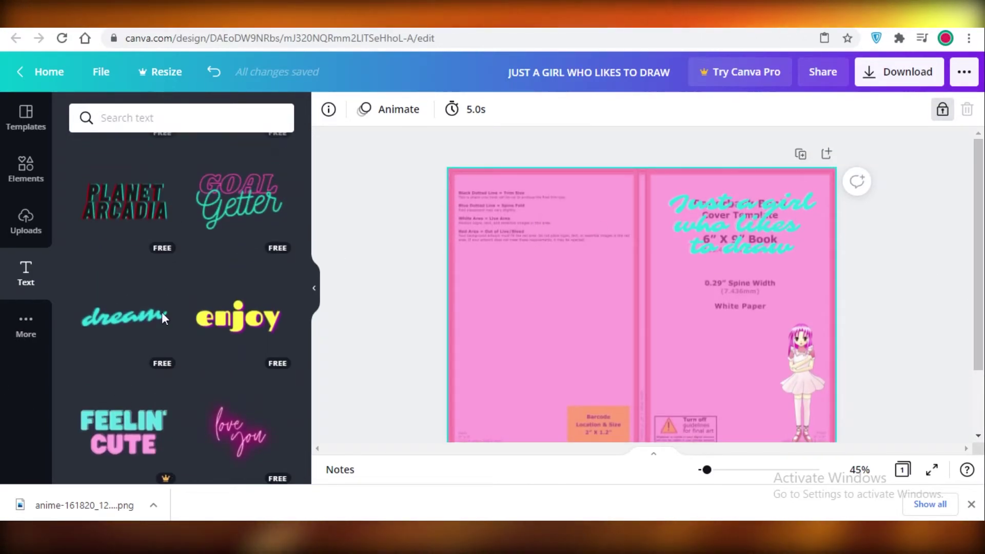
scroll(168, 236, "up", 3)
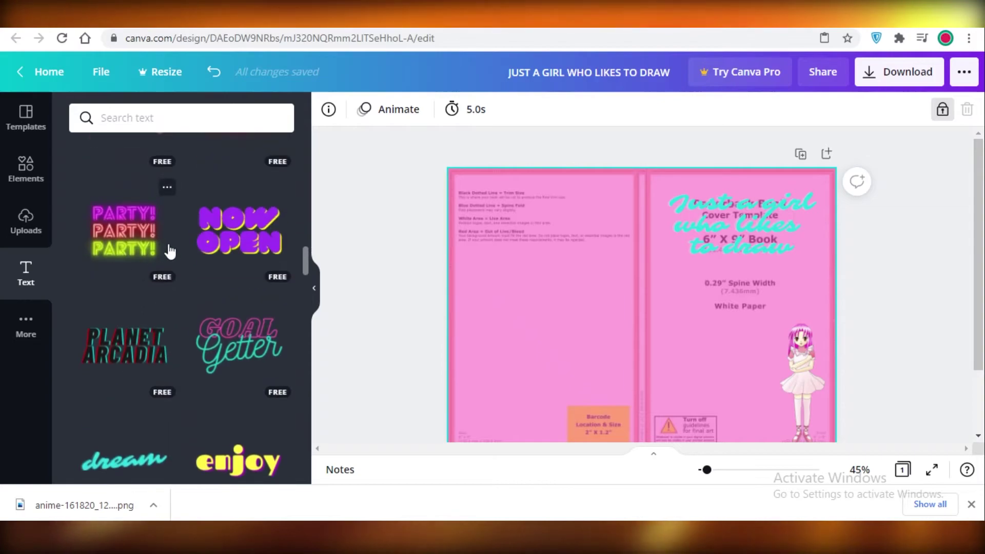
Add a "Planet Arcadia" style text reading "SKETCHBOOK" below the turquoise title, and widen the title's text box slightly
left_click(117, 346)
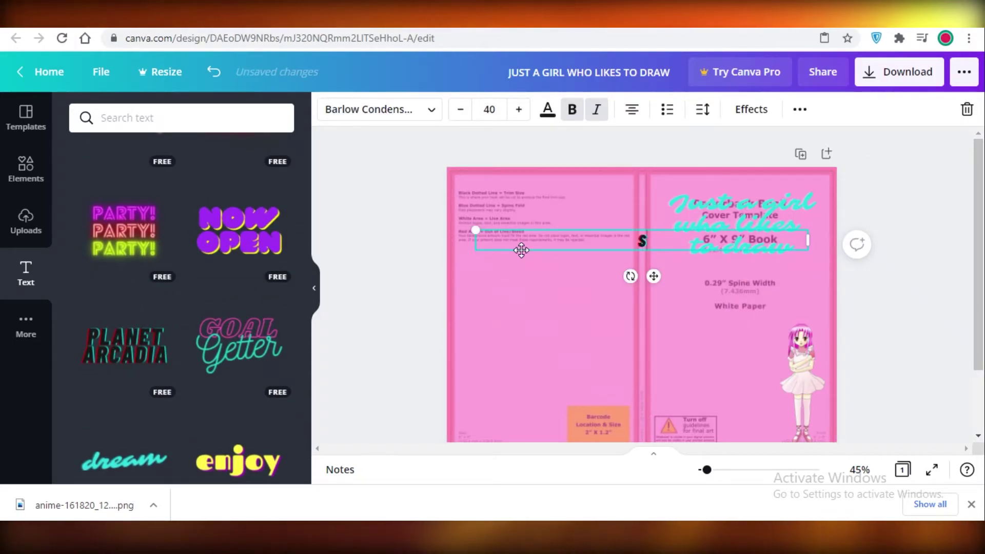
left_click_drag(521, 250, 620, 300)
left_click(739, 205)
left_click_drag(824, 220, 829, 221)
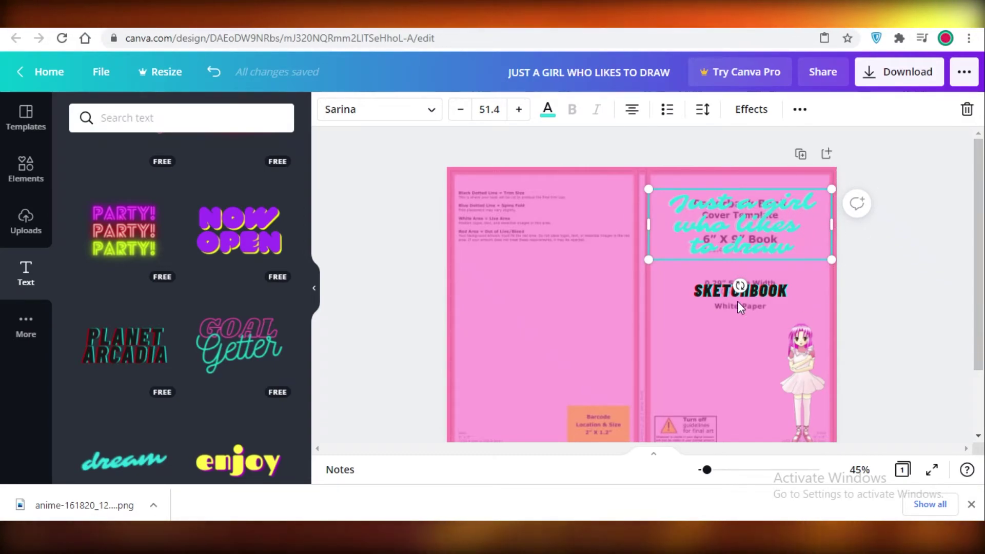
Move the title and "SKETCHBOOK" lower on the front cover and set the girl illustration beside them near the outer edge
left_click_drag(725, 231, 726, 226)
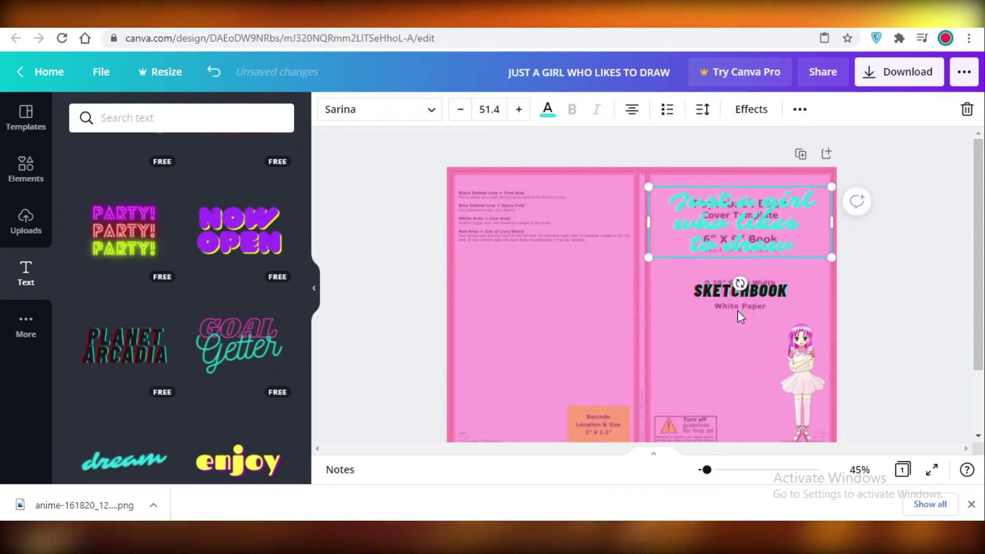
left_click_drag(800, 385, 801, 355)
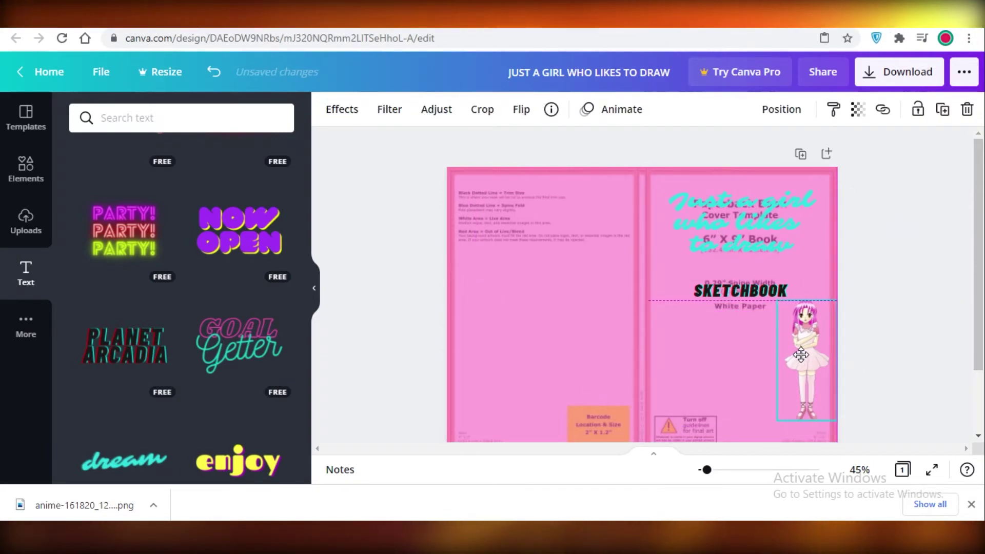
left_click_drag(743, 250, 749, 248)
left_click_drag(740, 319, 740, 320)
left_click_drag(806, 355, 806, 371)
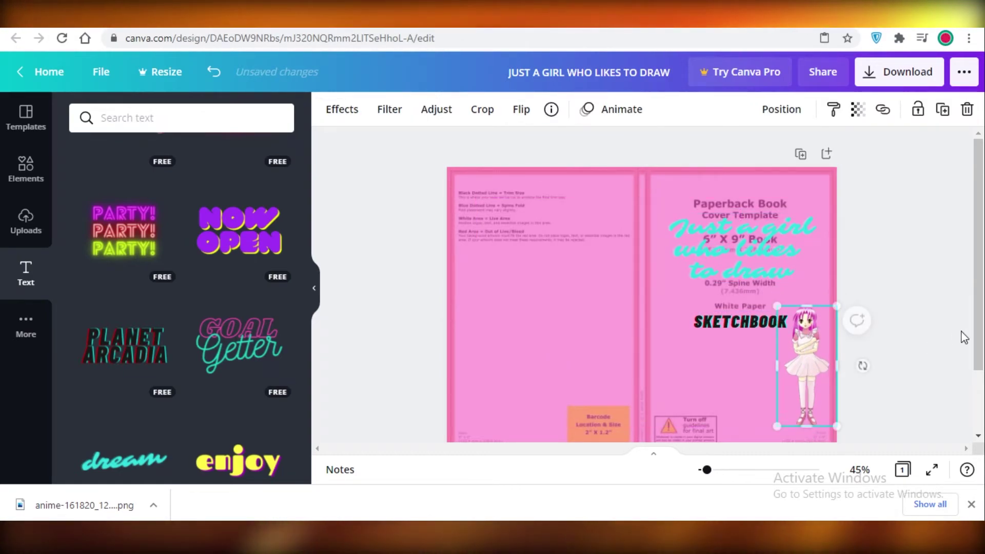
left_click(967, 334)
scroll(836, 341, "down", 2)
scroll(615, 328, "up", 2)
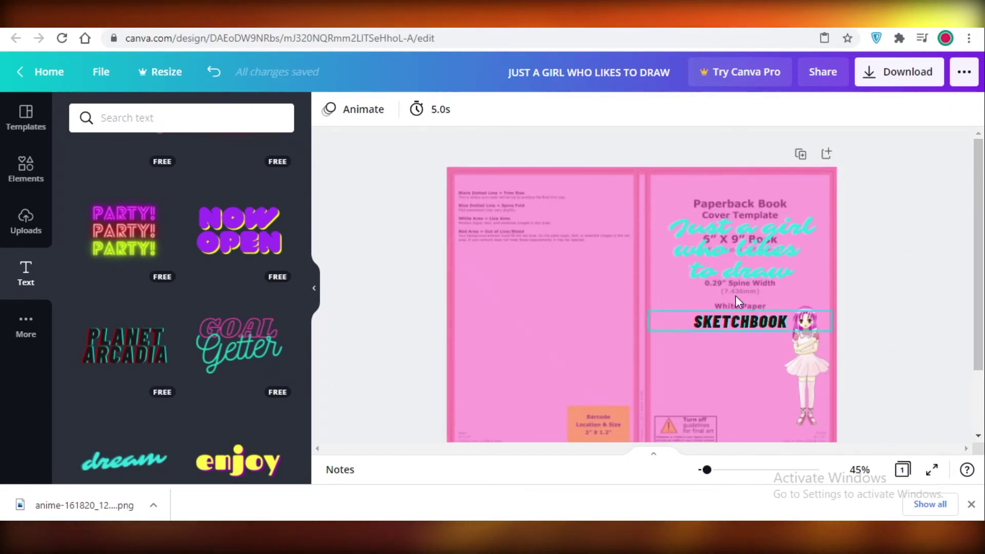
scroll(816, 185, "down", 2)
scroll(693, 232, "up", 2)
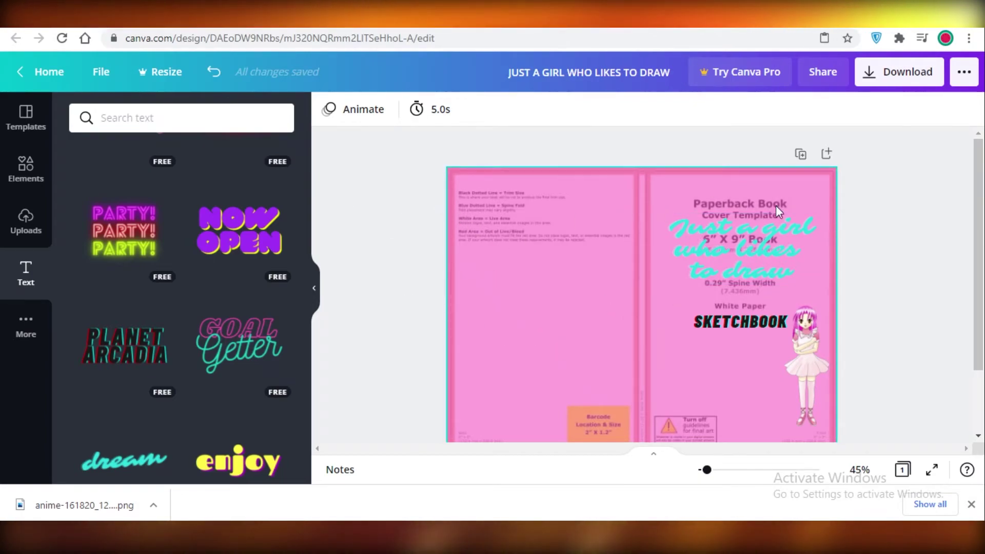
scroll(699, 246, "down", 2)
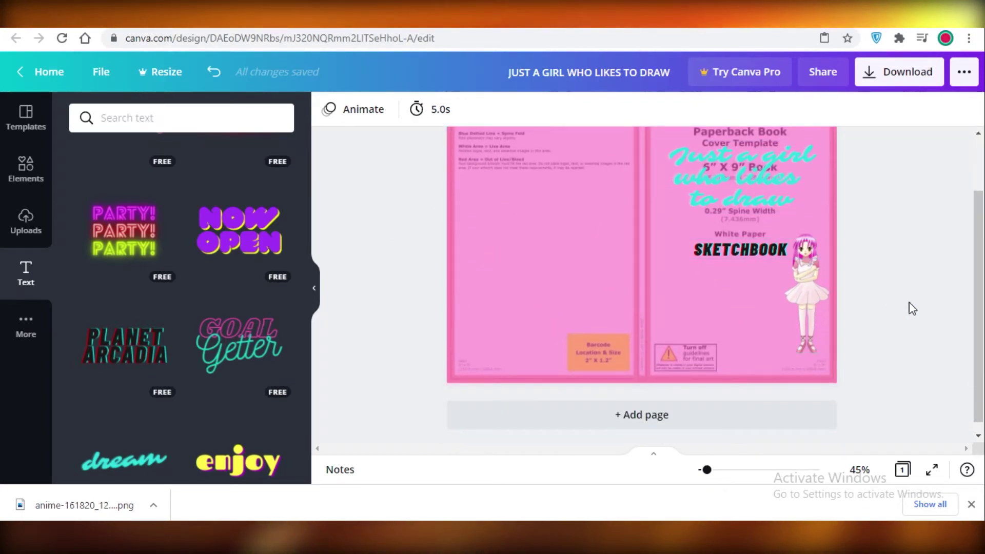
Close the browser's download bar and check the text styles and uploaded images for further cover decorations
left_click(971, 504)
scroll(149, 374, "down", 2)
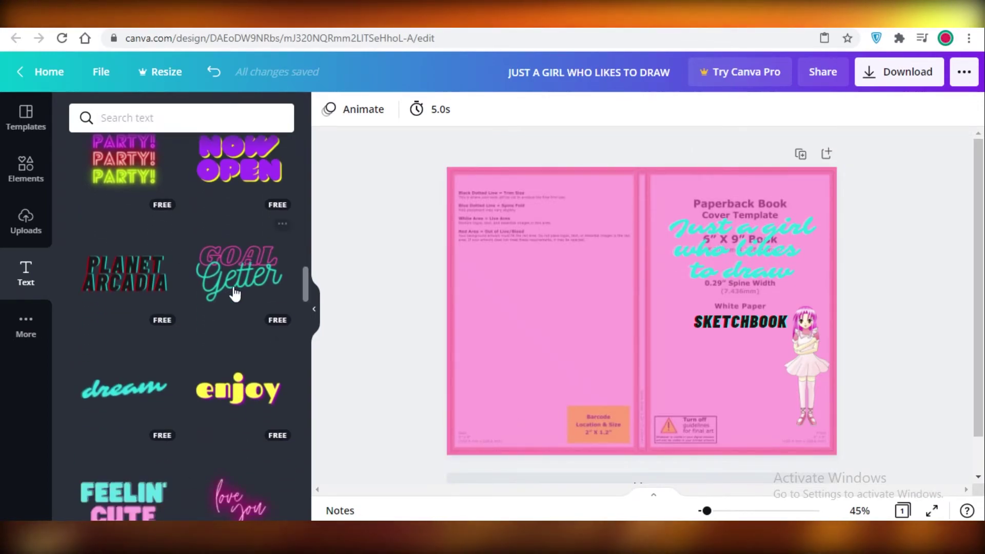
scroll(245, 286, "down", 8)
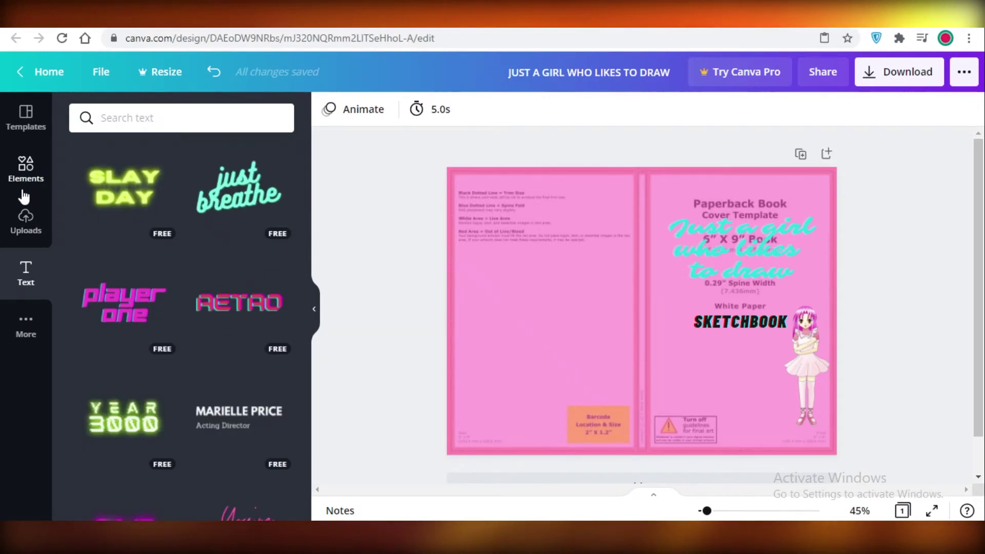
left_click(26, 221)
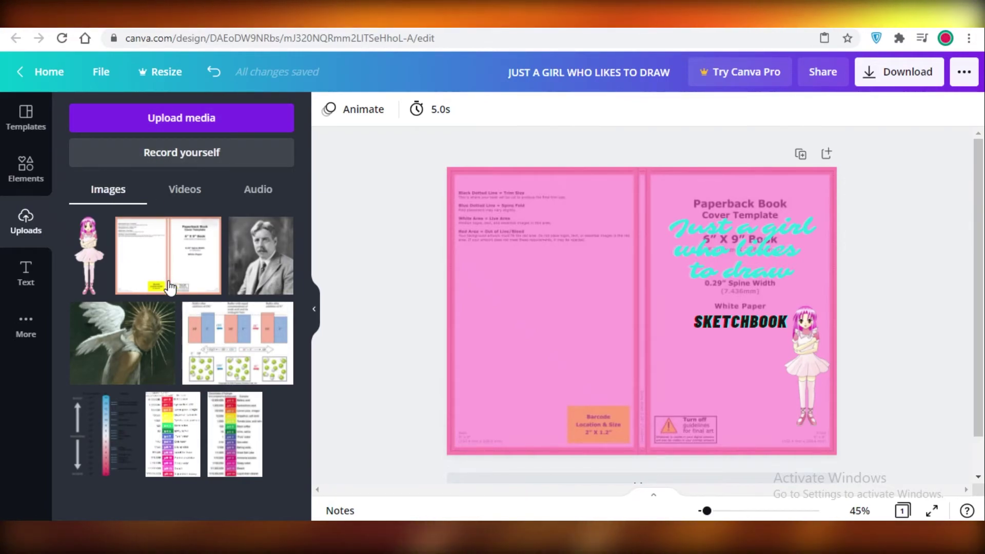
Search the elements for "HEARTS" and place the glossy red heart, scaled down, on the lower back cover beside the barcode area
left_click(16, 181)
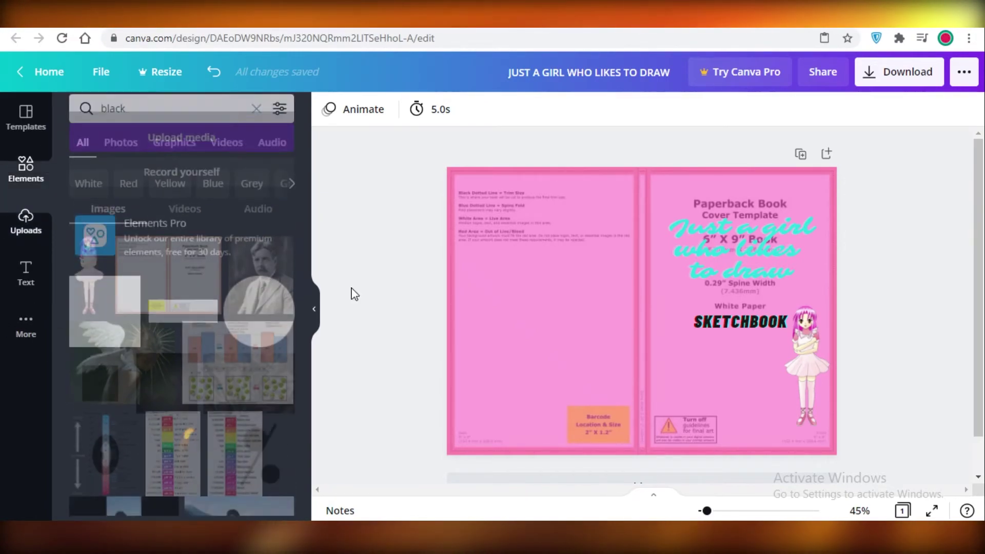
left_click(146, 118)
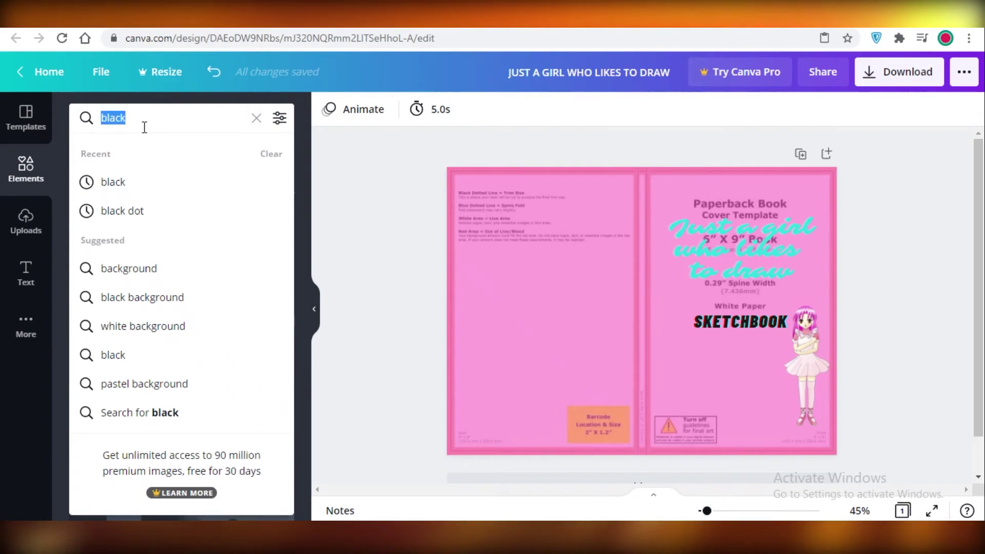
type("HEARTS")
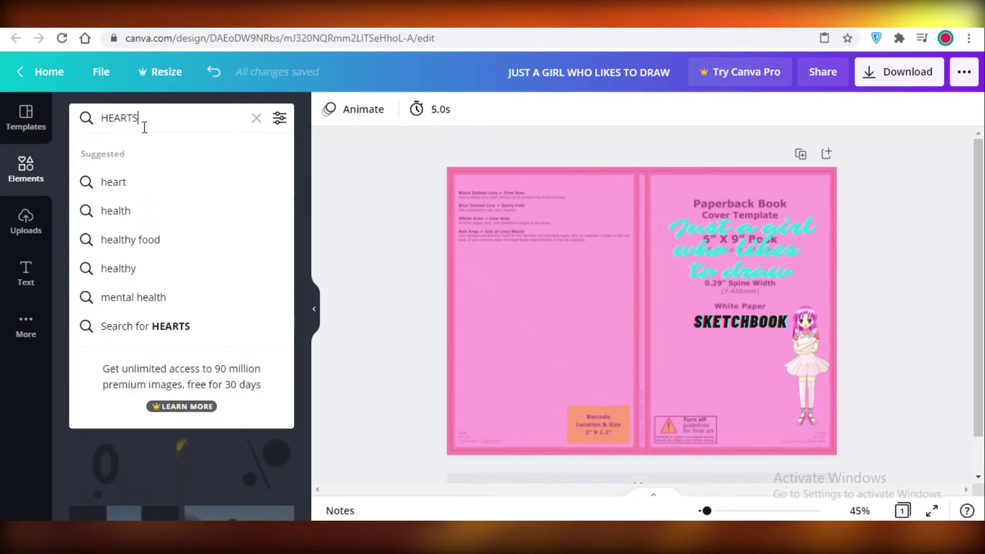
left_click(96, 328)
left_click_drag(97, 318, 473, 316)
left_click_drag(603, 389, 607, 293)
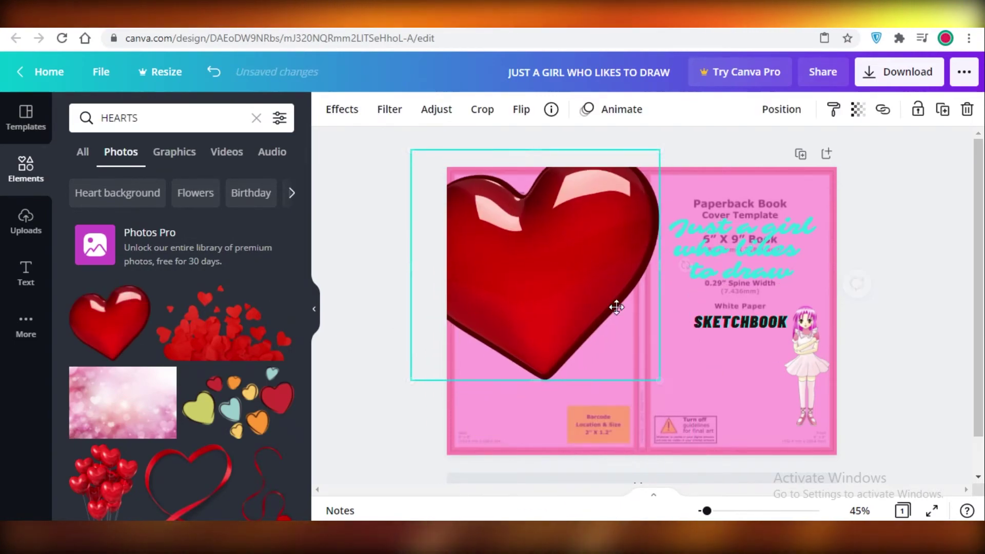
left_click_drag(666, 382, 529, 410)
Search the elements for "pink lines" and narrow the results to graphics
scroll(204, 402, "down", 5)
left_click(156, 117)
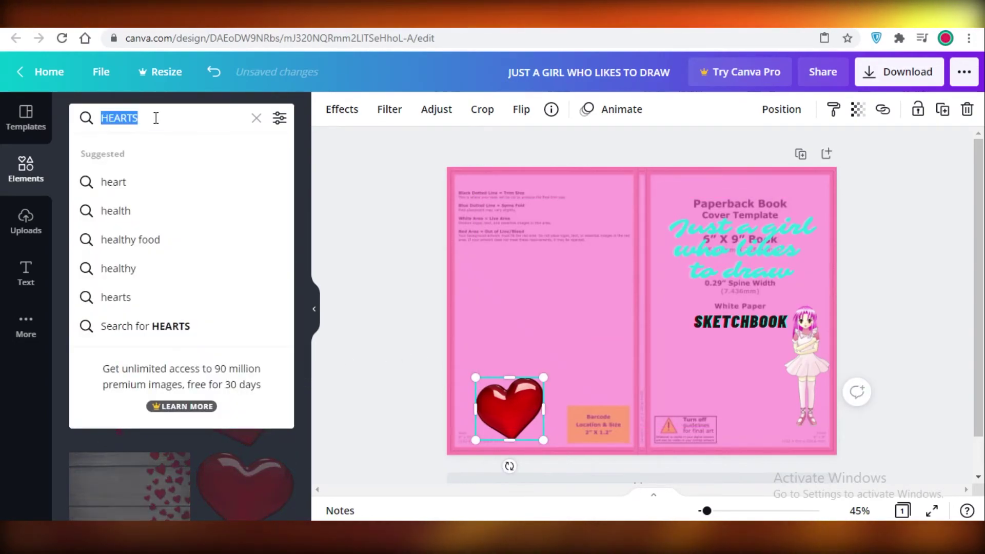
key("BackSpace")
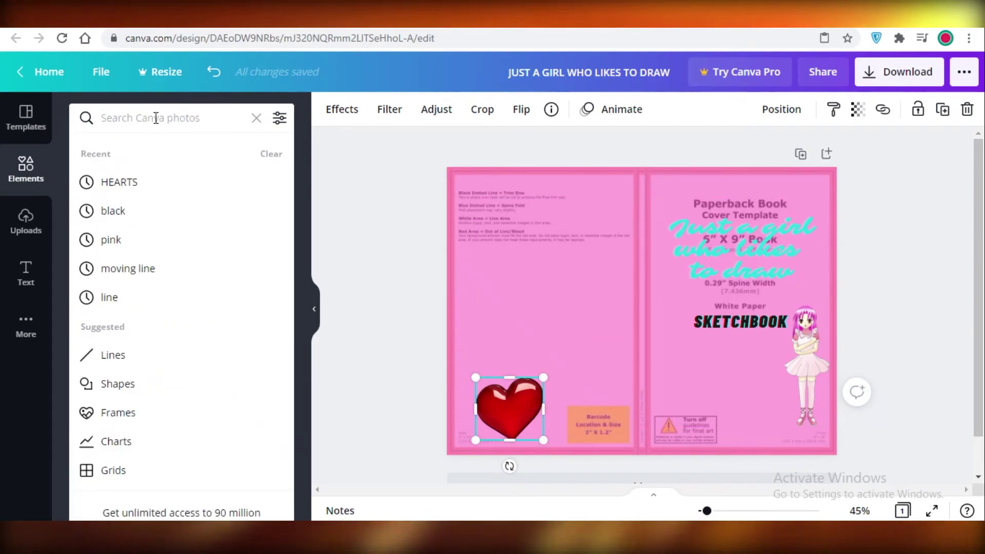
type("pink lines")
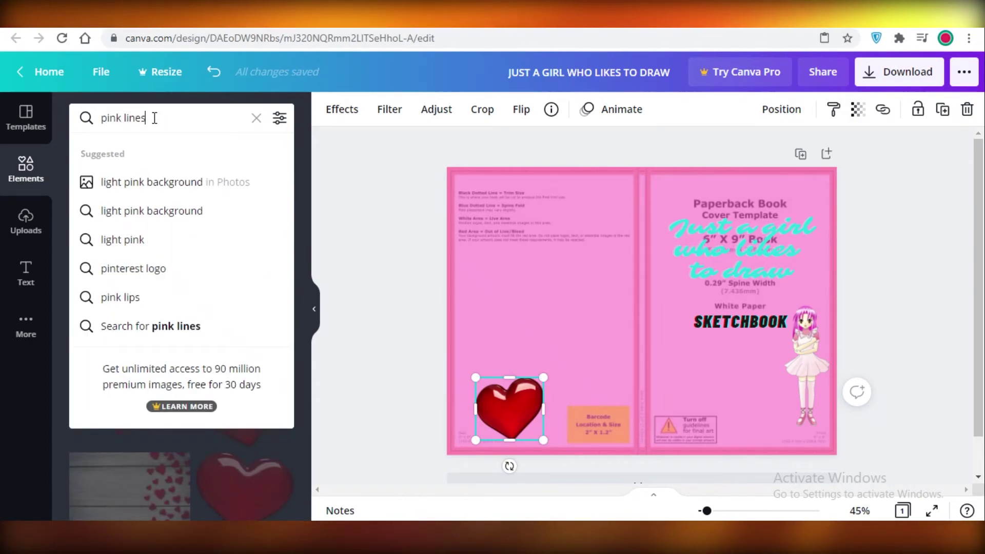
key("Return")
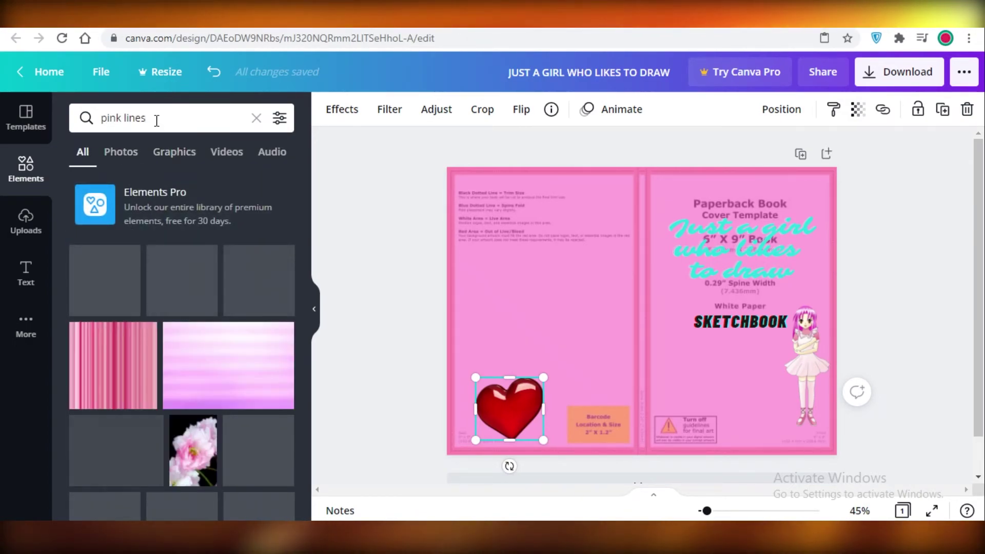
left_click(123, 155)
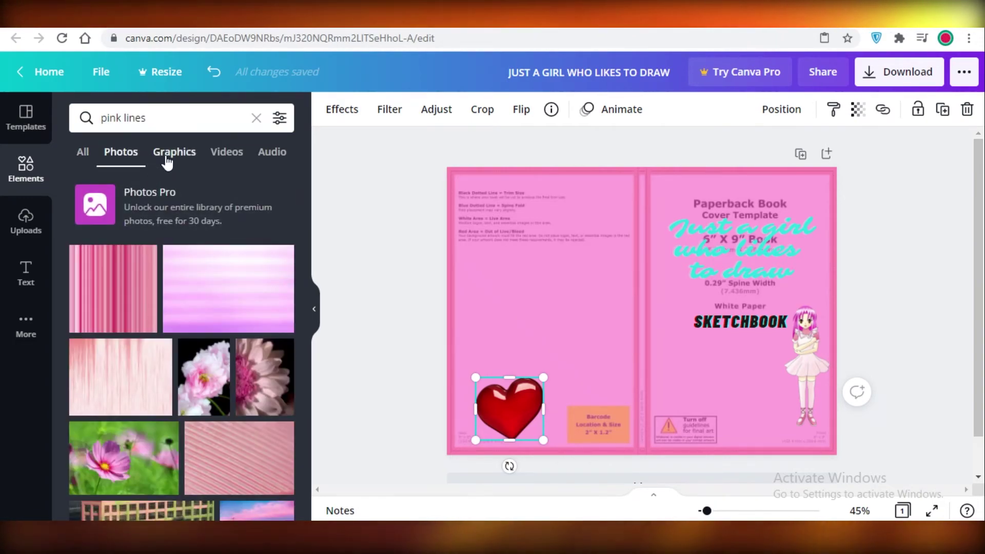
left_click(165, 156)
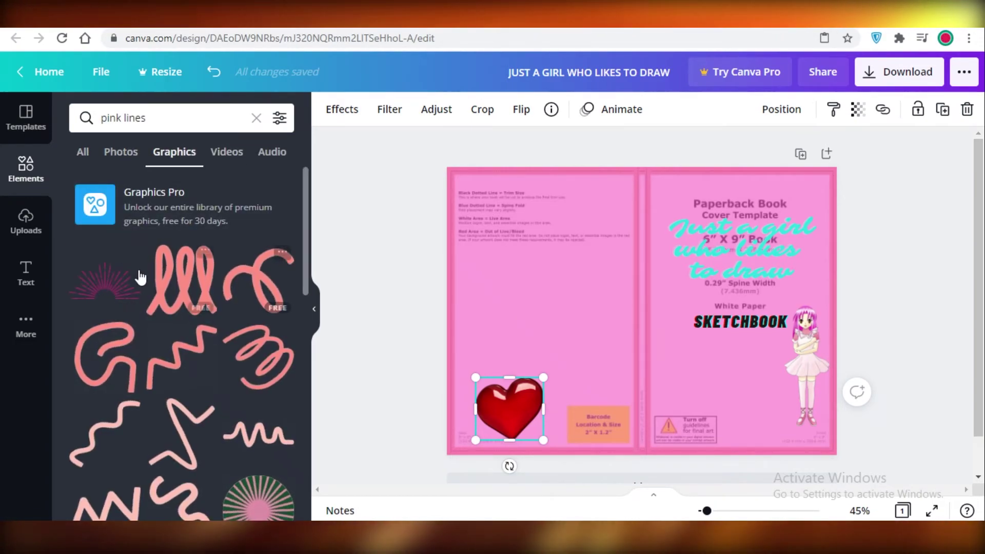
Try the magenta sunburst line graphic above the heart on the back cover and delete it
left_click(96, 296)
left_click_drag(667, 333, 566, 336)
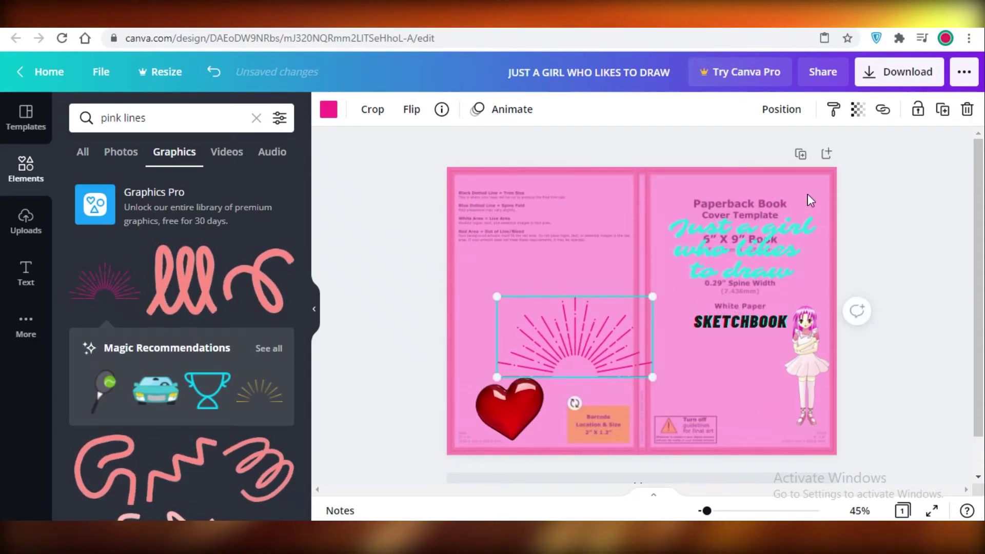
left_click(964, 114)
Search the elements for "black lines" and add the horizontal line with round ends below "SKETCHBOOK"
double_click(110, 117)
type("black")
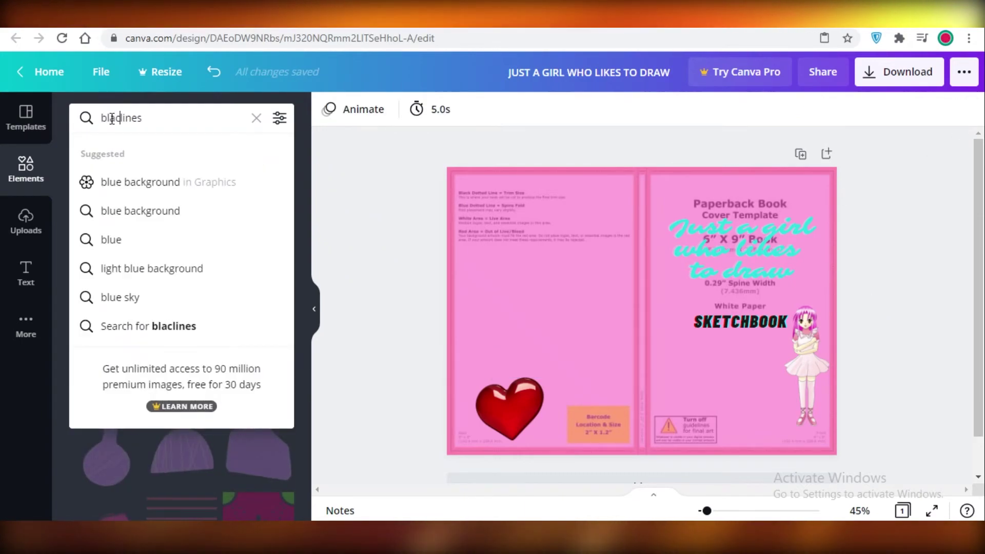
key("Return")
scroll(260, 378, "down", 10)
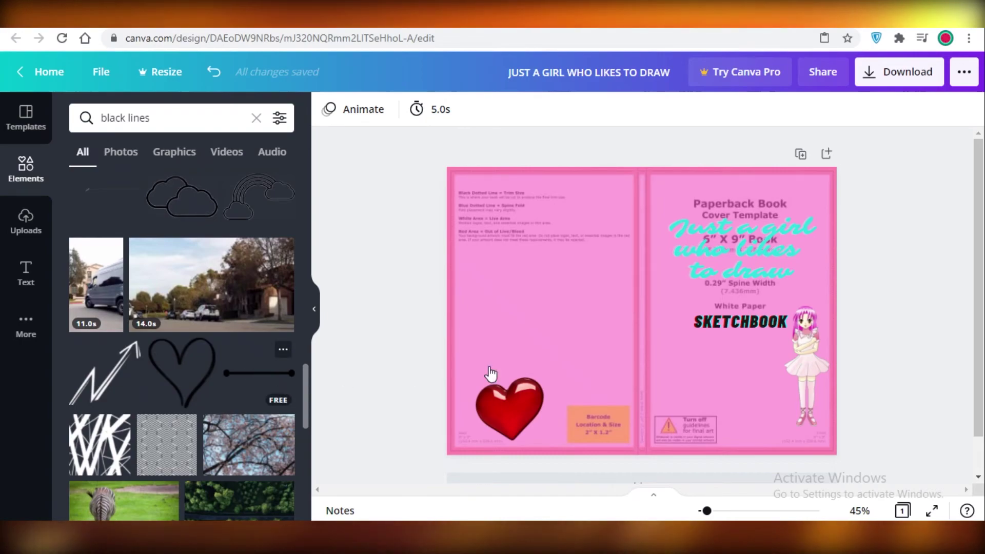
left_click(259, 373)
left_click_drag(609, 345, 644, 355)
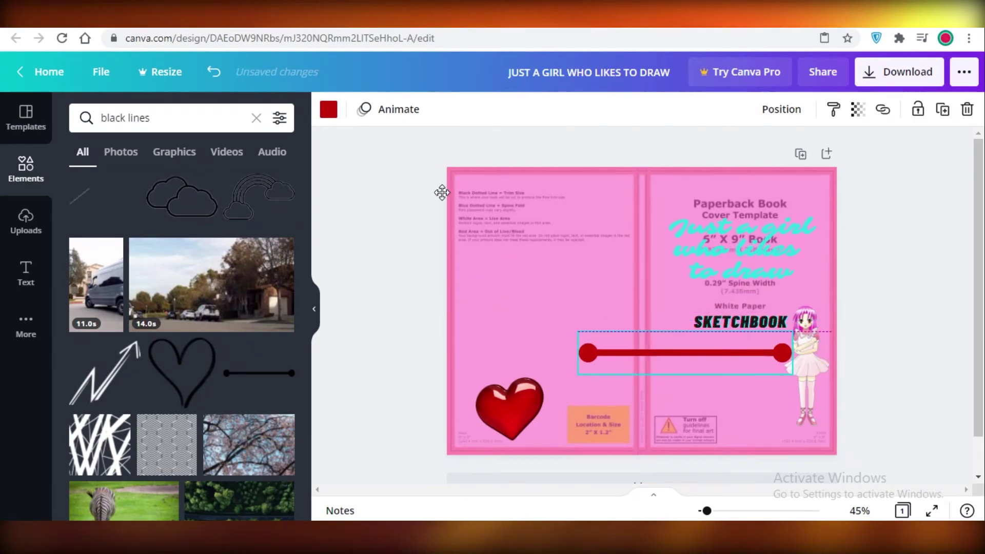
Recolour the round-ended line black, scale it down and rotate it 90° to vertical
left_click(328, 108)
left_click(123, 184)
left_click_drag(706, 359, 769, 383)
left_click_drag(824, 409, 653, 255)
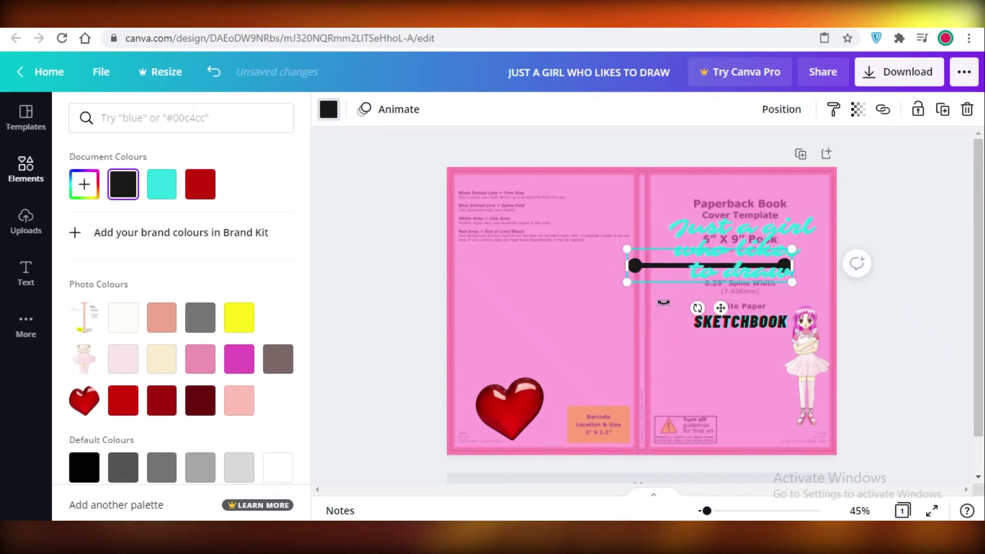
left_click_drag(653, 255, 651, 257)
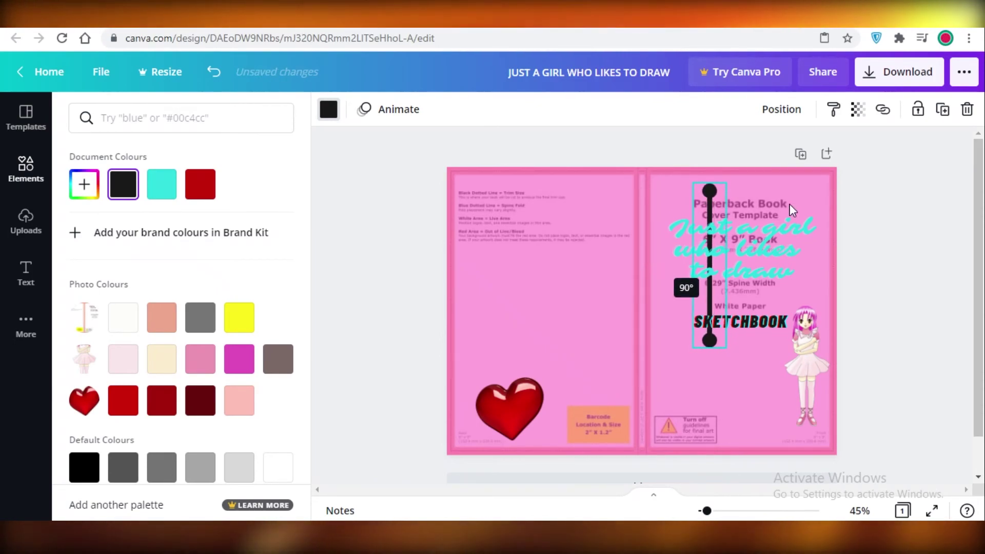
Move the vertical black line onto the spine, make it thinner and stretch it along the full spine height
left_click_drag(709, 195, 642, 185)
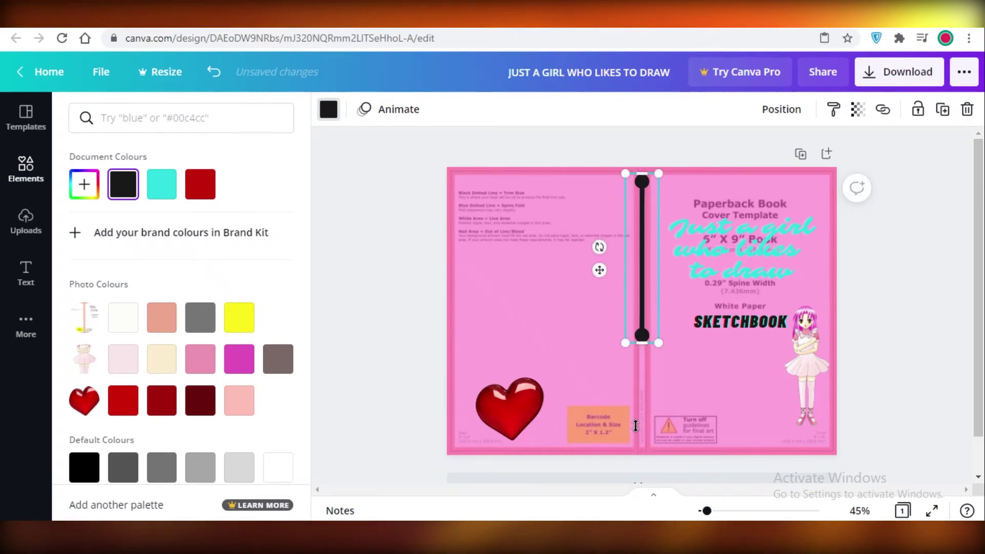
left_click_drag(655, 437, 589, 289)
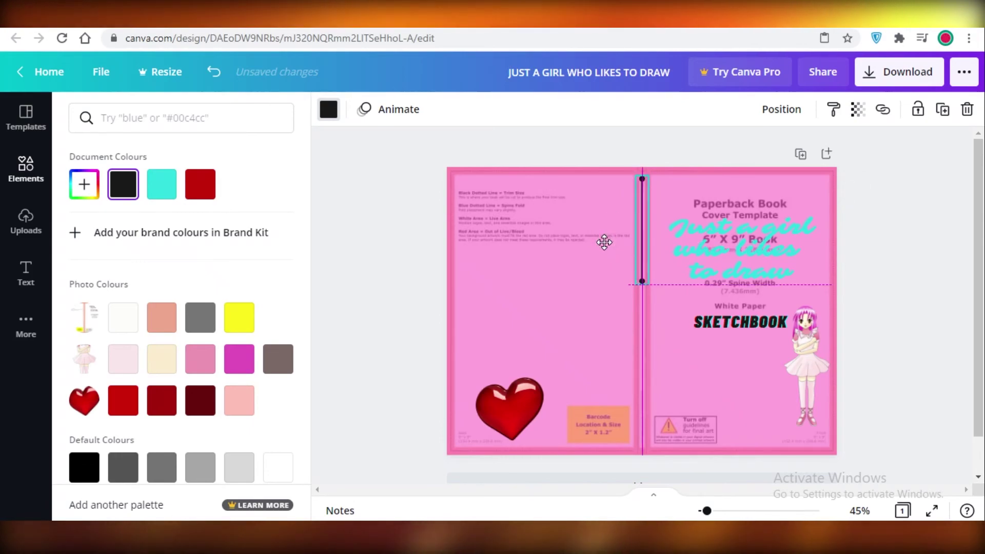
left_click_drag(604, 242, 604, 240)
left_click_drag(637, 290, 636, 447)
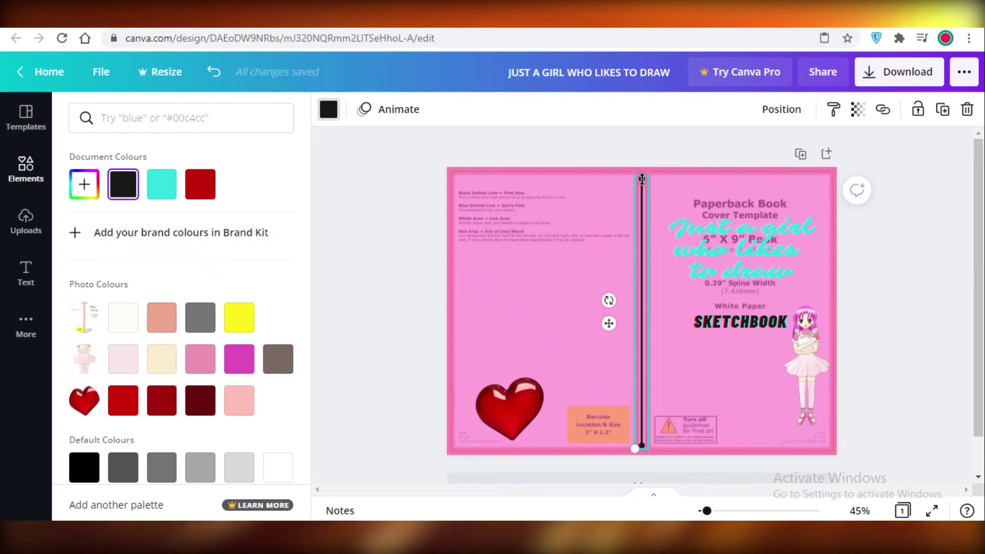
Download the cover with the template guides still showing as a PNG and dismiss the completion message
left_click(917, 497)
mouse_move(706, 511)
left_mouse_down()
mouse_move(721, 511)
mouse_move(710, 512)
left_mouse_up()
left_click(732, 515)
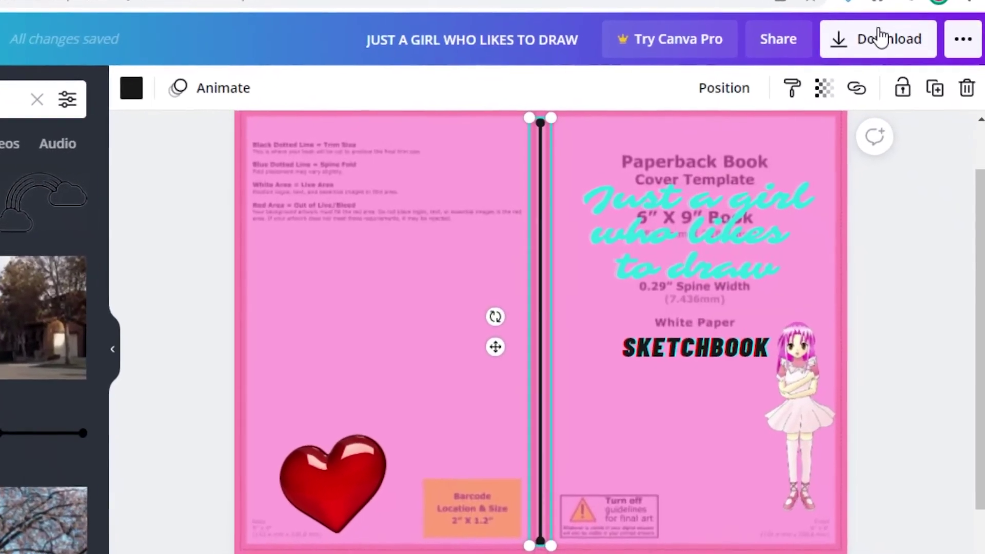
left_click(899, 72)
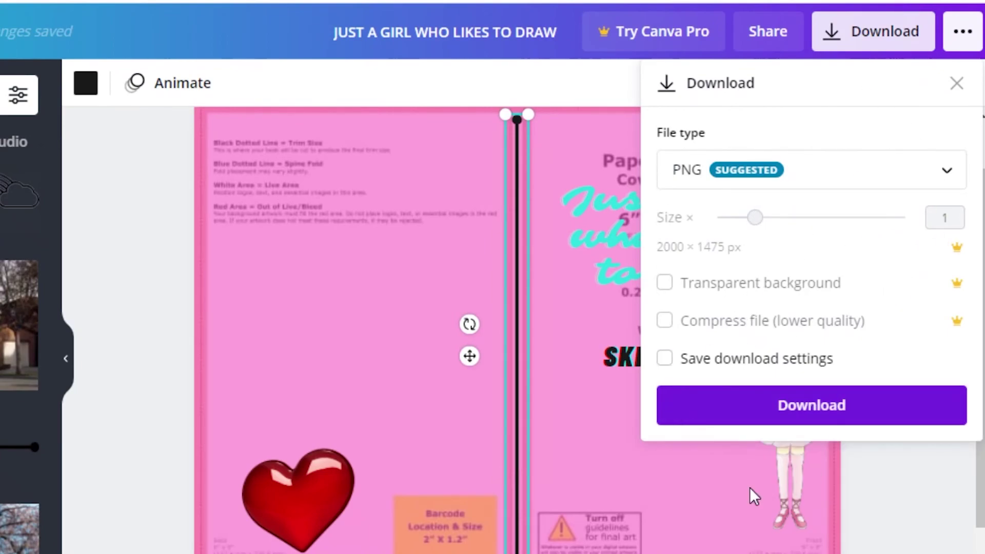
left_click(808, 408)
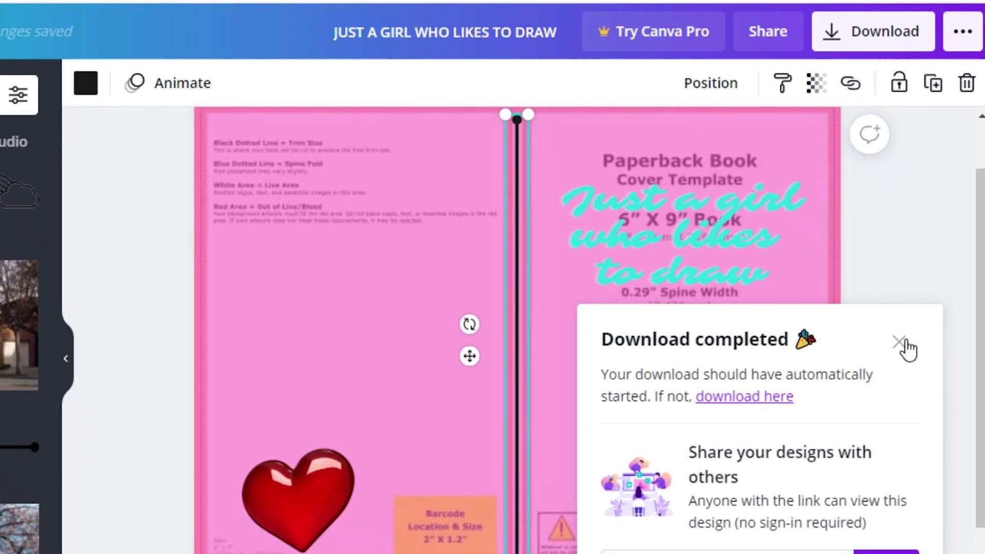
left_click(899, 342)
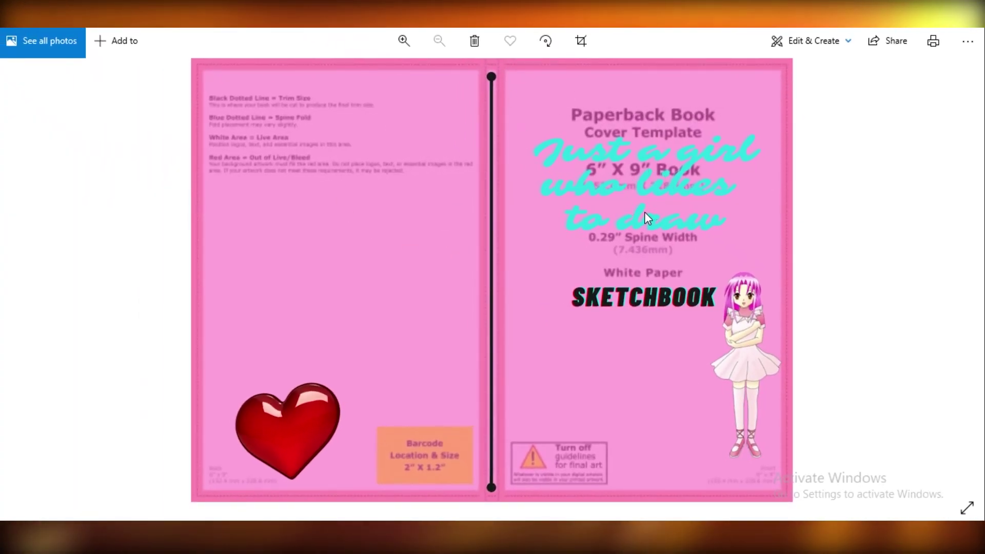
Examine the downloaded cover image in the photo viewer, then return to the Canva design
scroll(644, 211, "up", 5)
scroll(587, 284, "down", 5)
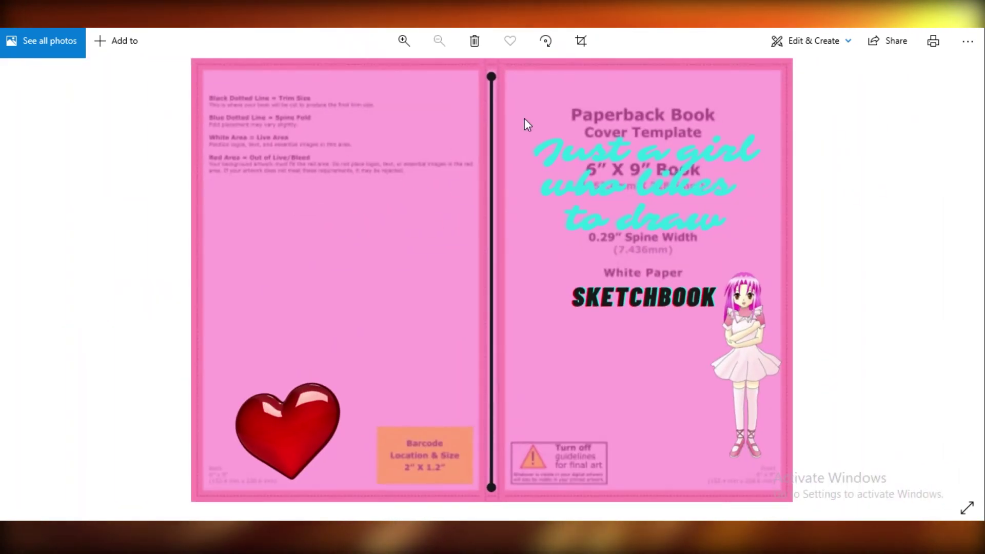
left_click(549, 531)
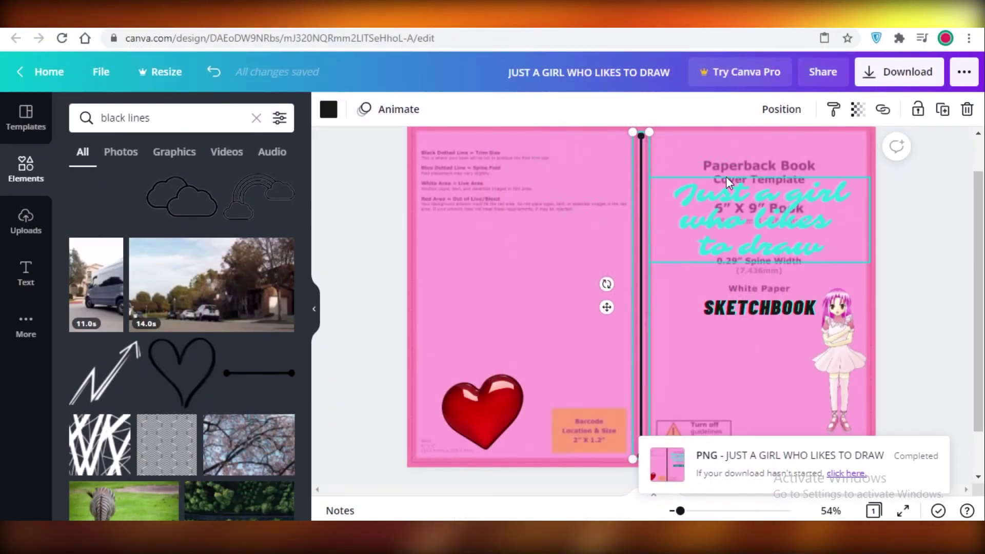
Deselect the spine line and hide the element search results to widen the workspace
left_click(917, 351)
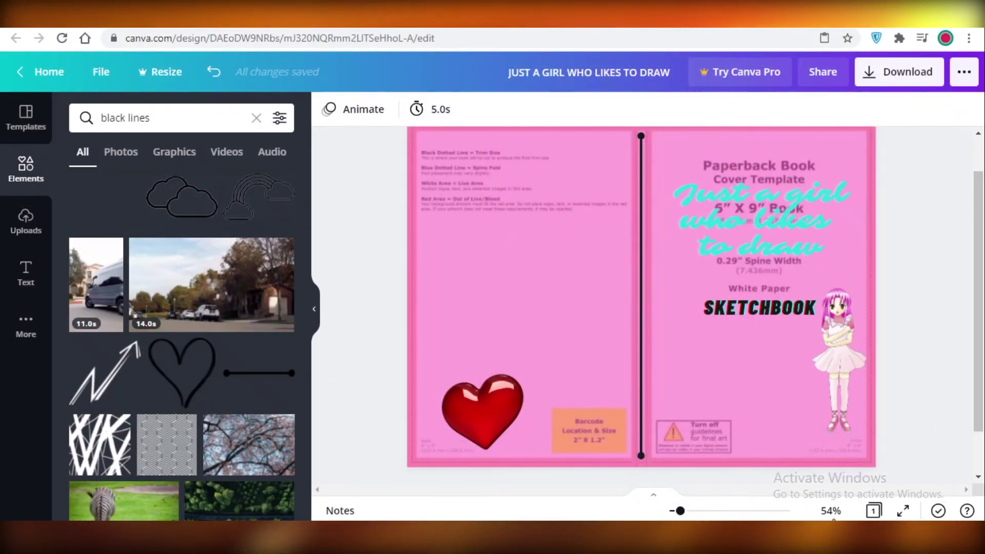
scroll(908, 468, "up", 1)
scroll(872, 256, "down", 1)
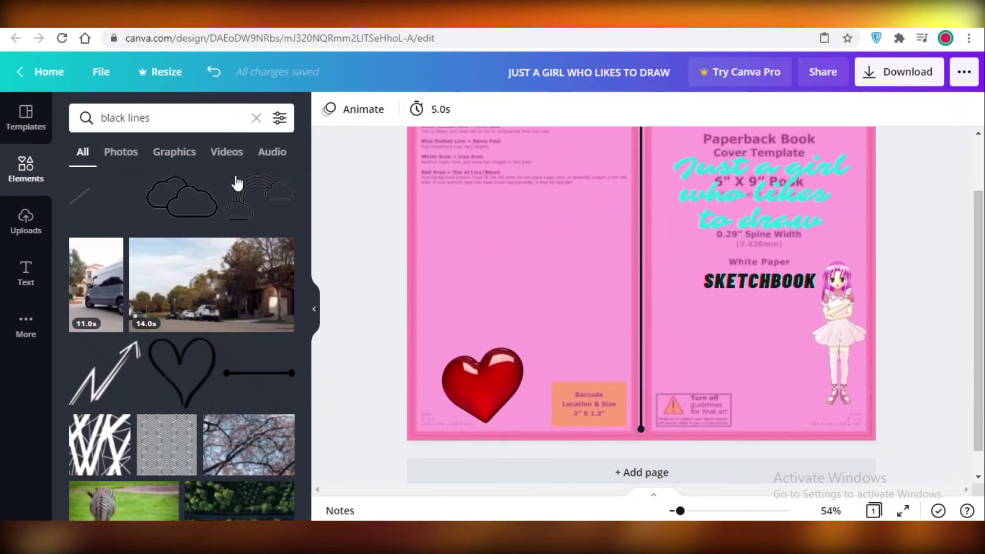
scroll(309, 305, "up", 5)
left_click(314, 311)
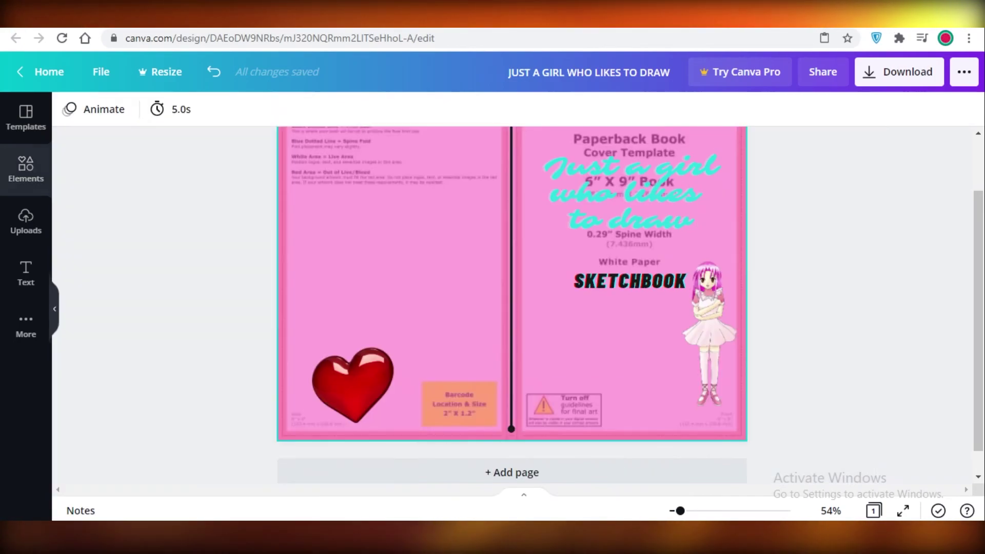
Set the transparency of the pink cover background to 0 so it covers the template guides
left_click(877, 509)
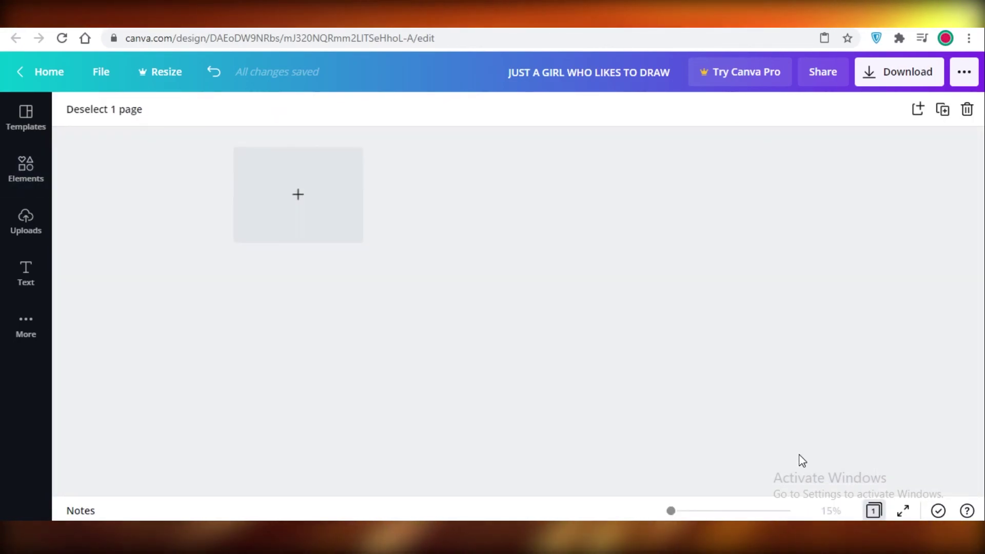
key("Escape")
scroll(805, 305, "down", 2)
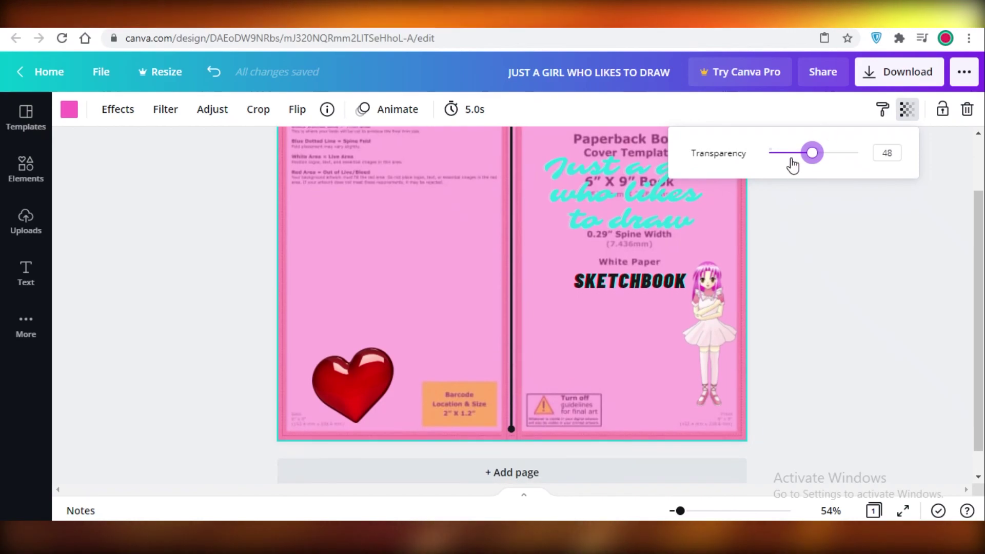
left_click_drag(812, 153, 765, 150)
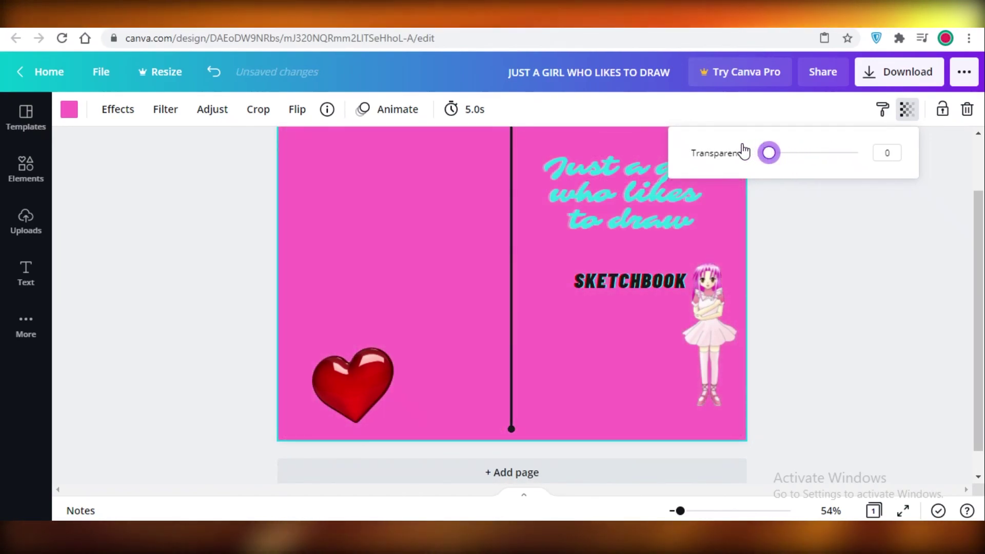
scroll(844, 255, "up", 2)
left_click(906, 109)
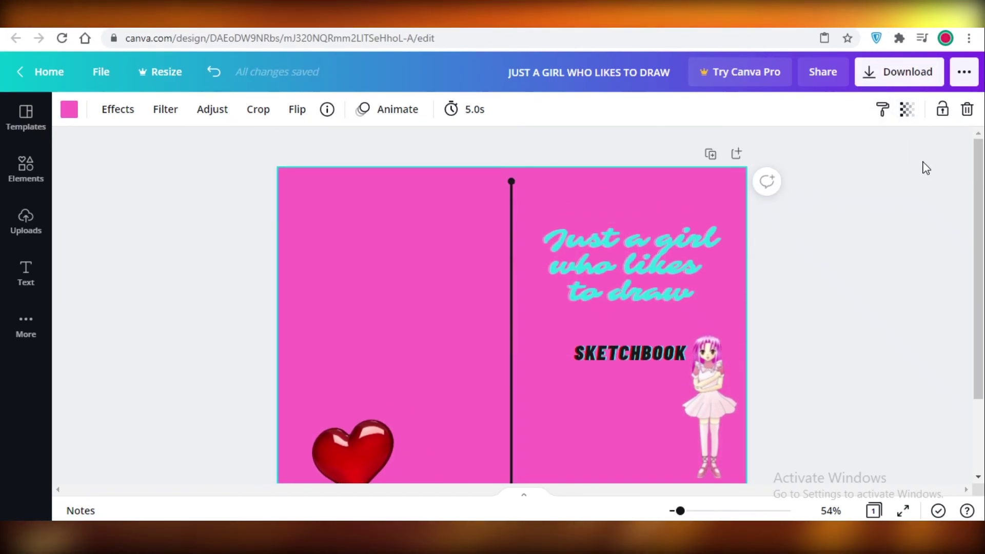
Lock the pink background in place and check the whole cover
left_click(942, 108)
scroll(631, 226, "down", 2)
scroll(456, 373, "up", 2)
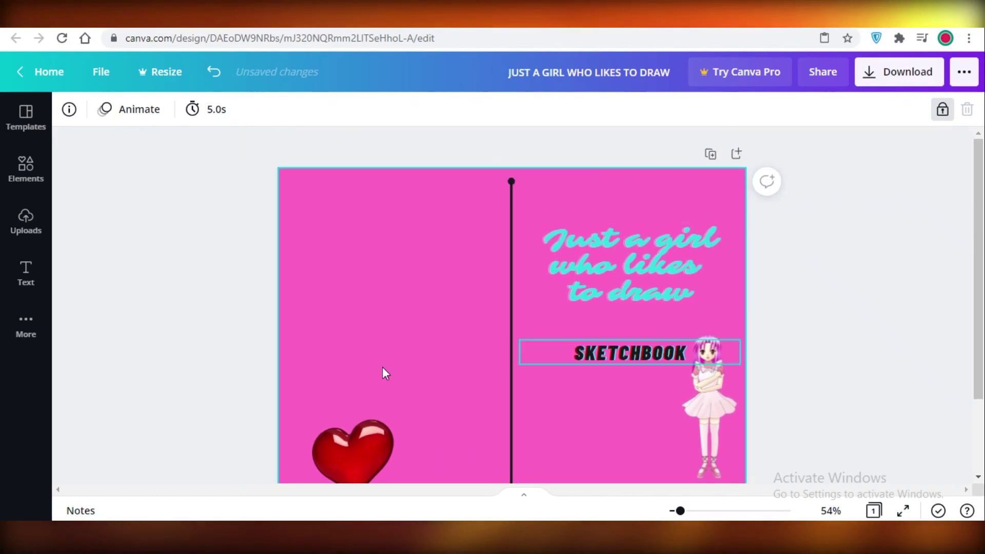
scroll(709, 227, "down", 2)
scroll(442, 280, "up", 2)
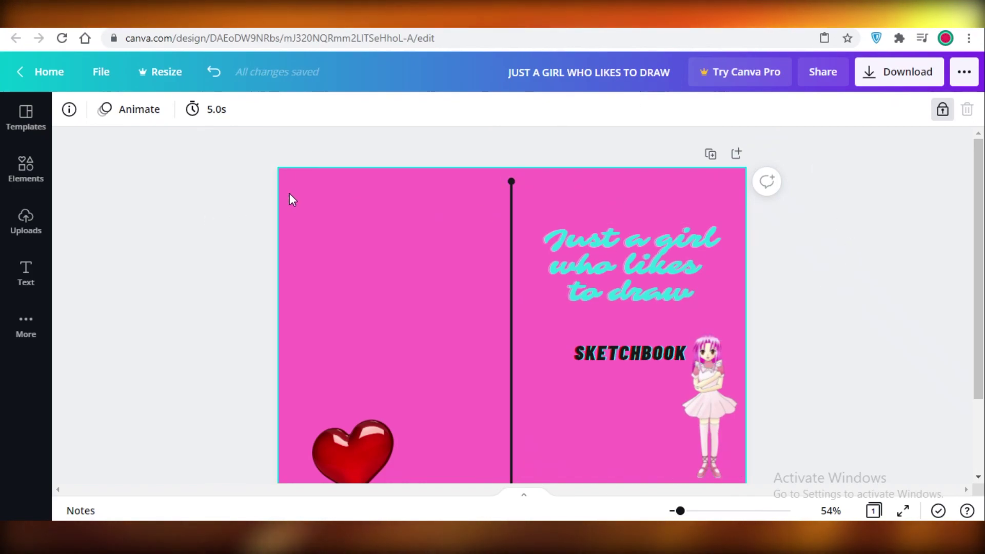
scroll(537, 286, "down", 2)
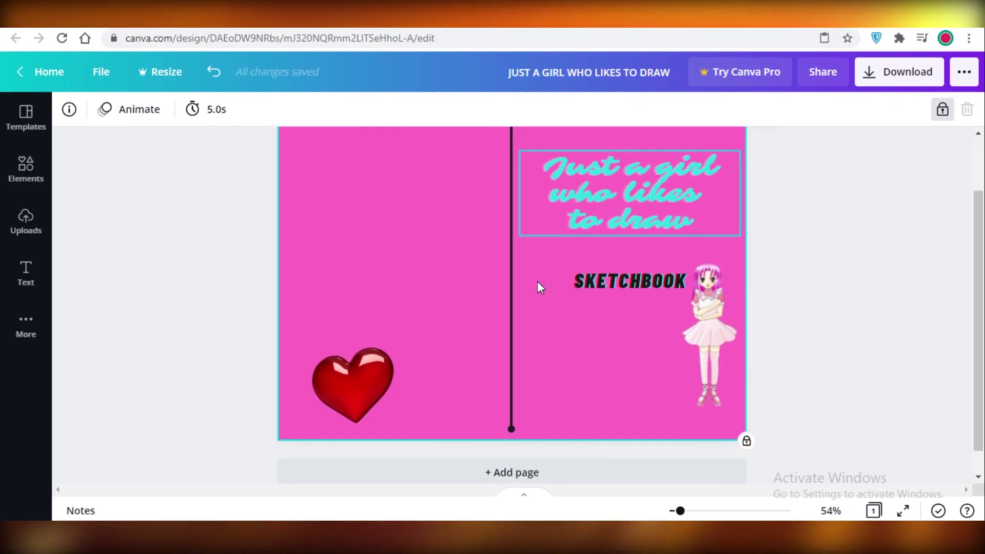
scroll(857, 323, "up", 2)
Download the final cover without guides, keeping PNG as the file type
left_click(899, 72)
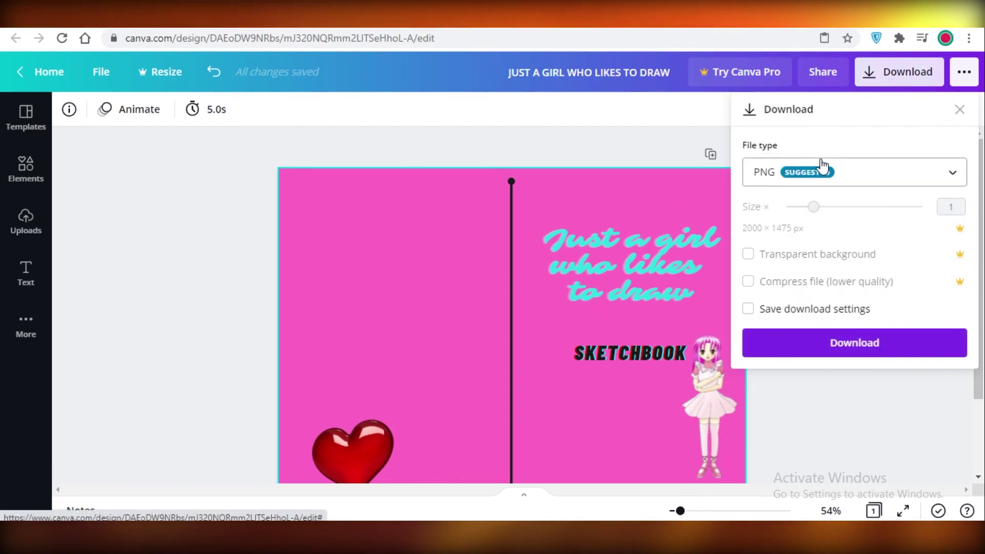
left_click(857, 165)
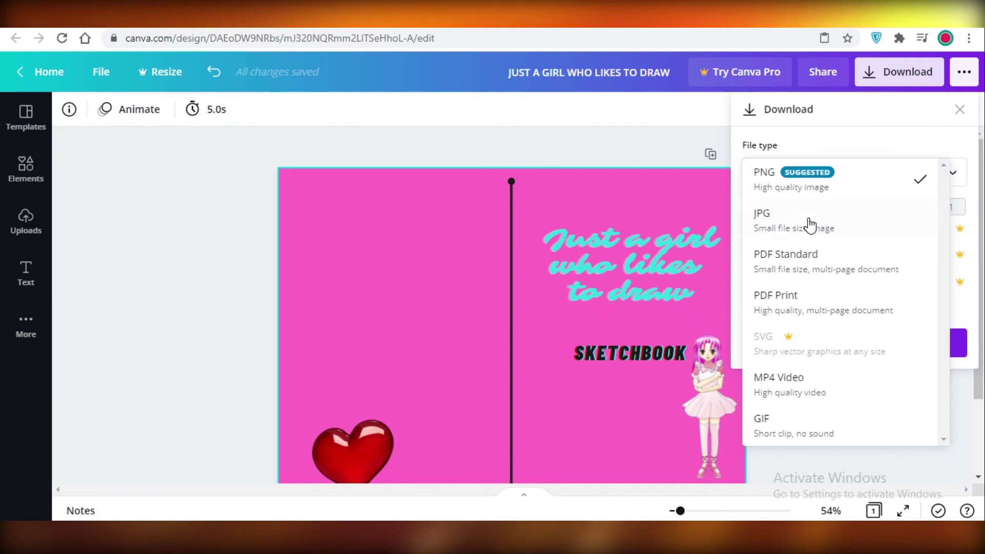
left_click(835, 151)
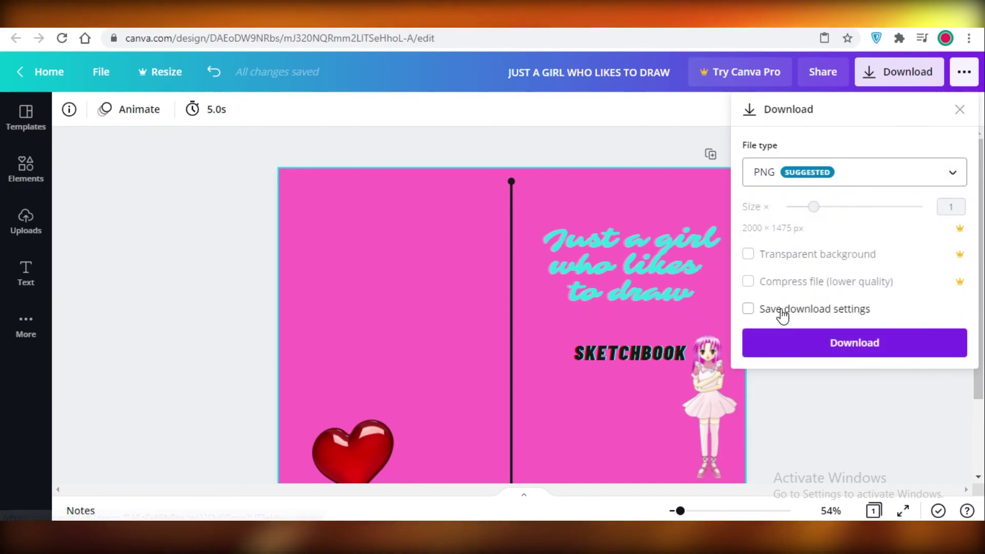
left_click(805, 354)
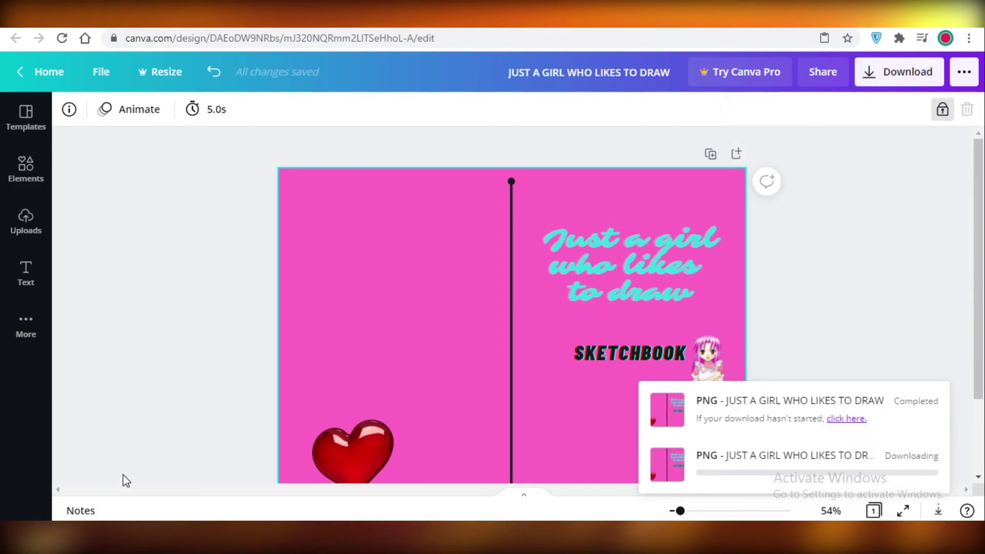